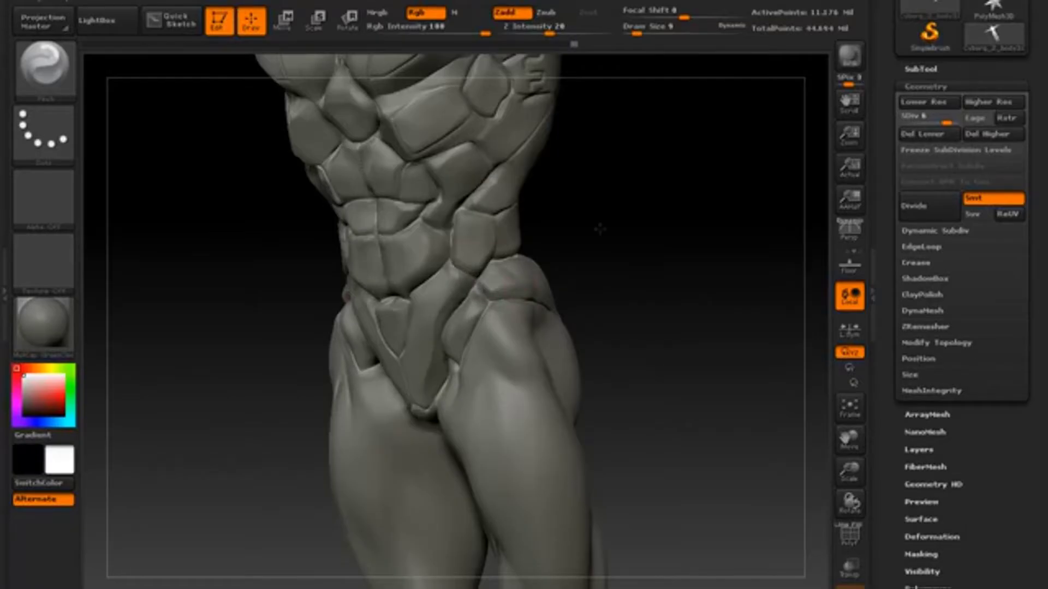
Carve a panel line down the front of each thigh and around the inner knee muscle with the Dam_Standard brush
mouse_move(599, 229)
mouse_down()
mouse_move(505, 124)
mouse_move(611, 188)
mouse_up()
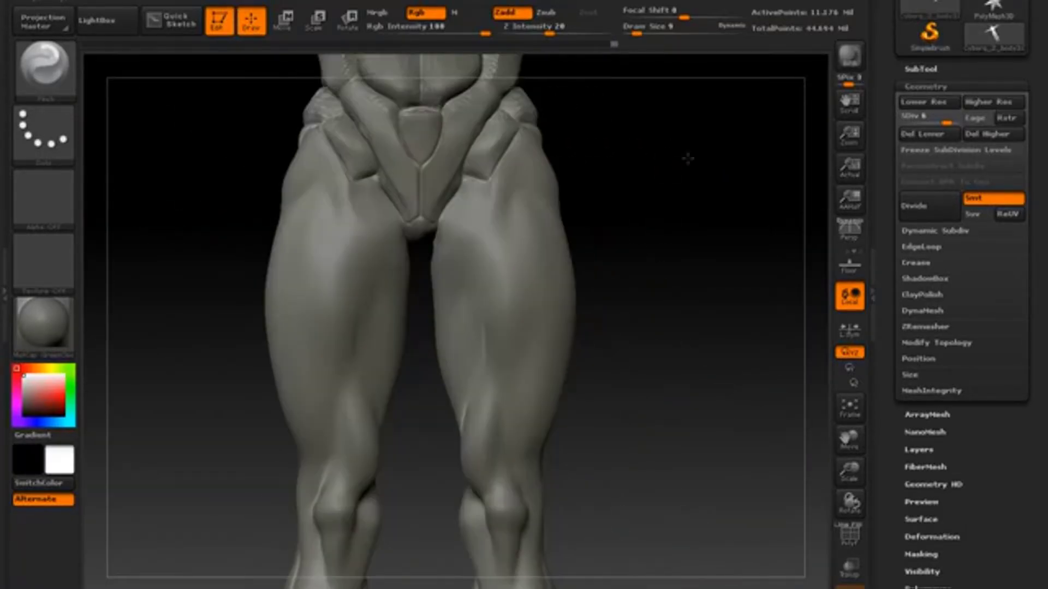
mouse_move(689, 159)
mouse_down()
mouse_move(657, 234)
mouse_move(596, 199)
mouse_move(699, 192)
mouse_move(760, 149)
mouse_move(660, 288)
mouse_up()
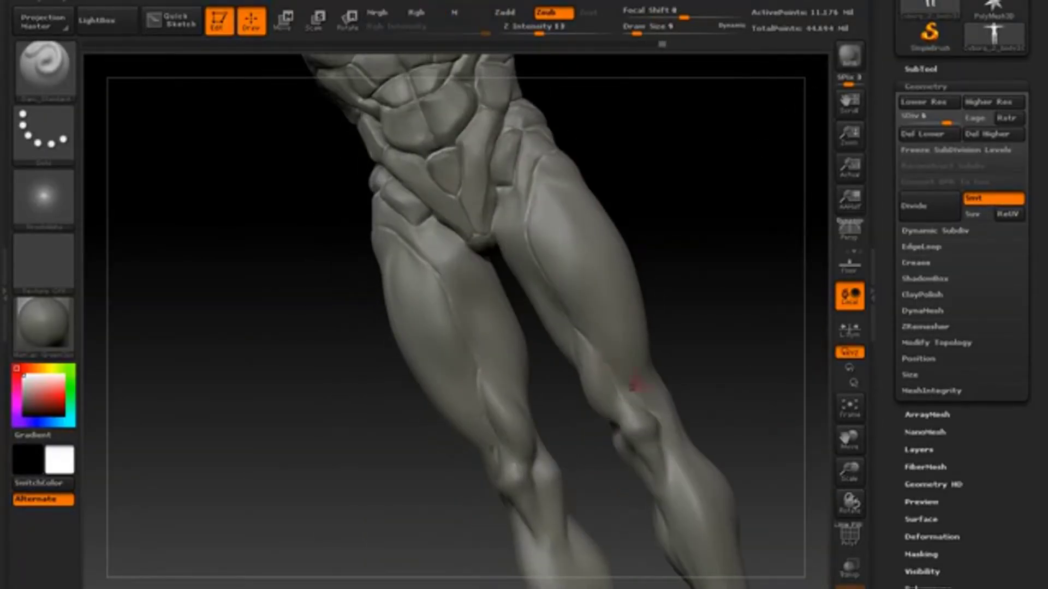
mouse_move(635, 384)
mouse_down()
mouse_move(613, 412)
mouse_move(593, 315)
mouse_up()
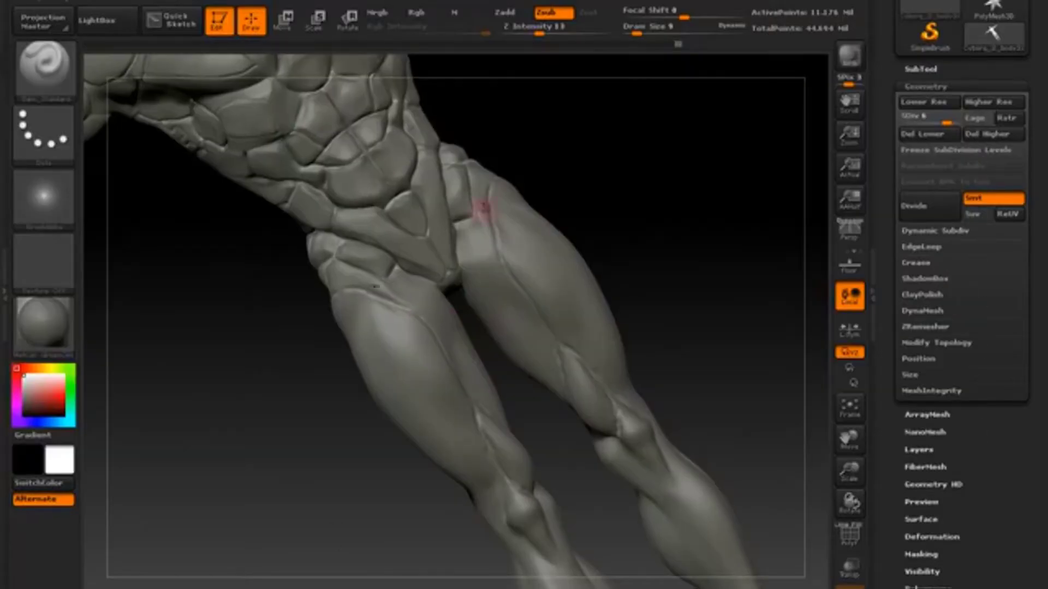
drag(655, 273, 615, 322)
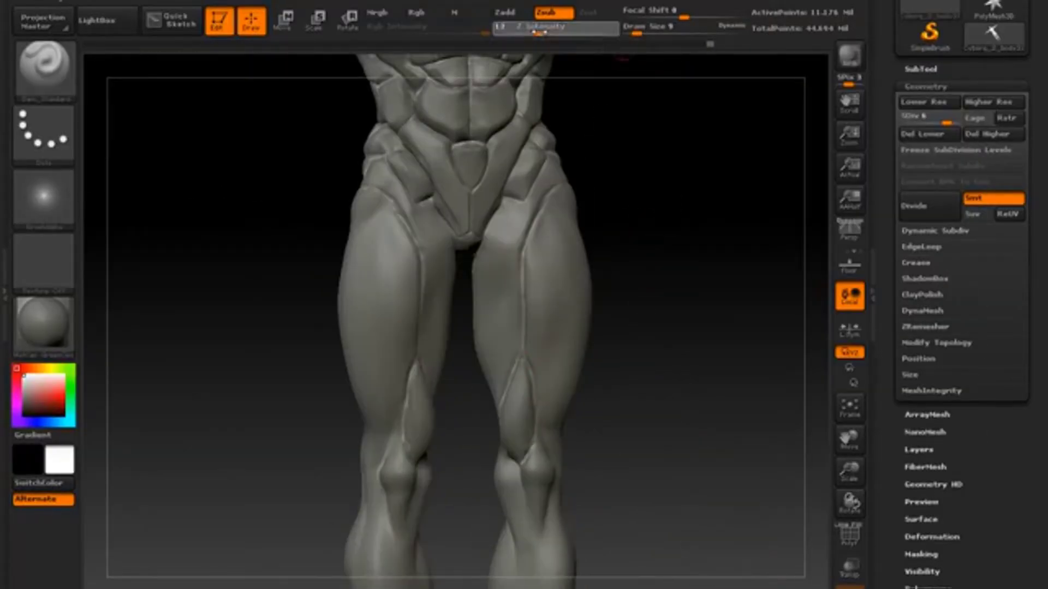
Deepen the thigh panel lines and extend them around the glutes and above the knees using Dam_Standard at Z Intensity 29
mouse_move(622, 59)
mouse_down()
mouse_move(633, 76)
mouse_move(682, 98)
mouse_move(680, 187)
mouse_move(685, 175)
mouse_move(720, 180)
mouse_move(654, 262)
mouse_move(586, 211)
mouse_move(616, 240)
mouse_move(451, 186)
mouse_move(526, 245)
mouse_move(715, 131)
mouse_move(633, 136)
mouse_up()
key(b)
key(d)
key(s)
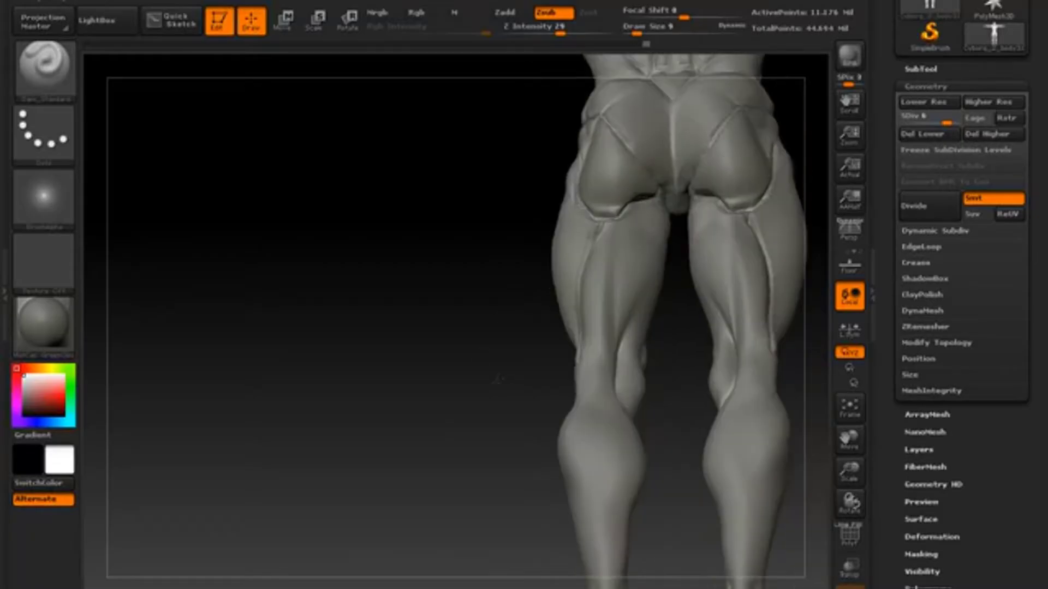
drag(644, 195, 709, 131)
drag(369, 379, 457, 354)
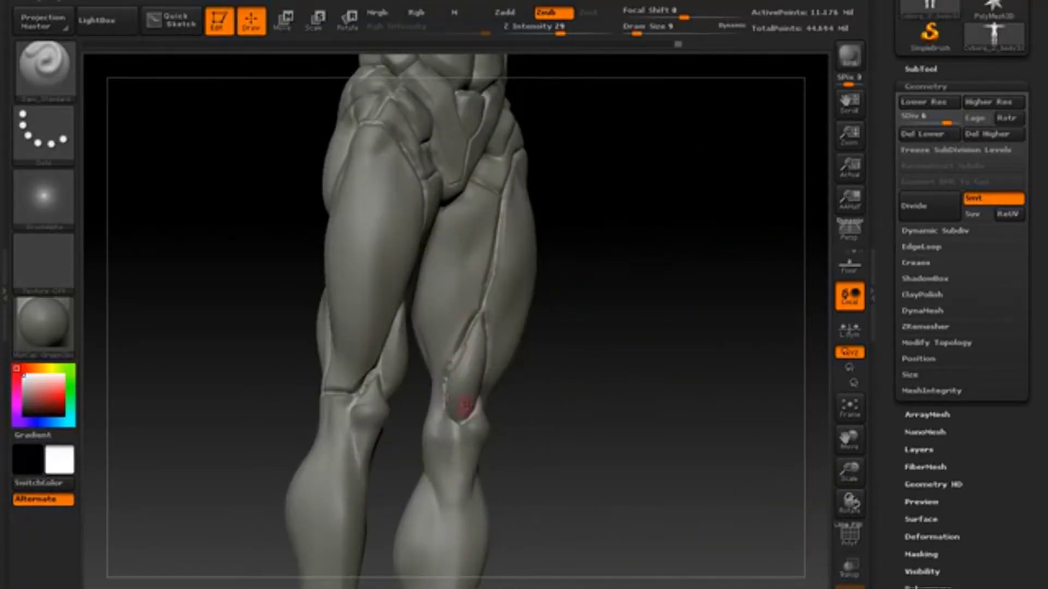
Tighten the carved panel lines on the thighs and glutes with the Pinch brush at draw size 22
mouse_move(464, 404)
mouse_down()
mouse_move(327, 315)
mouse_move(661, 357)
mouse_move(644, 349)
mouse_move(710, 328)
mouse_move(764, 338)
mouse_move(687, 250)
mouse_move(458, 283)
mouse_move(229, 299)
mouse_move(218, 164)
mouse_up()
key(b)
key(s)
key(t)
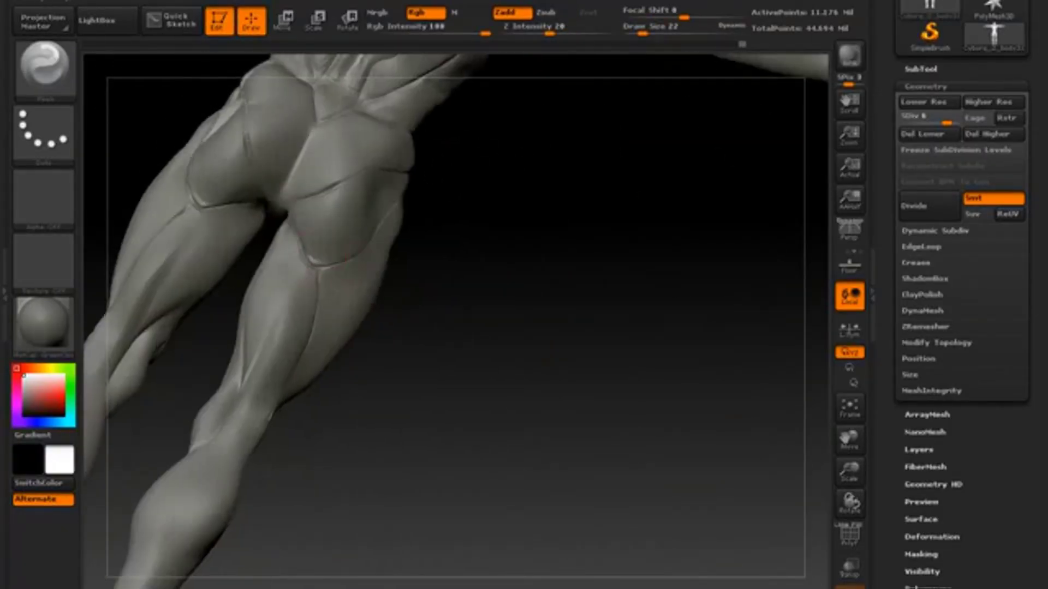
drag(491, 218, 463, 268)
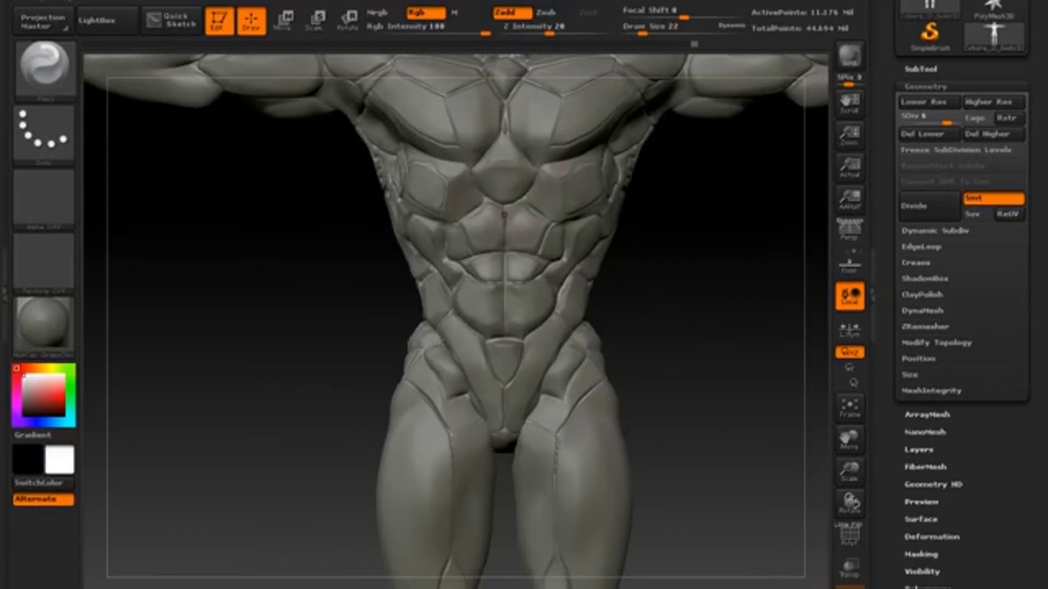
drag(487, 305, 666, 330)
Frame the model and change its material to MatCap Red Wax
key(f)
click(44, 322)
click(131, 286)
Carve plate borders across the front hips and upper thighs with the Dam_Standard brush at draw size 10
mouse_move(273, 306)
mouse_down()
mouse_move(472, 312)
mouse_move(480, 344)
mouse_move(464, 177)
mouse_up()
key(b)
key(c)
key(b)
drag(399, 240, 218, 247)
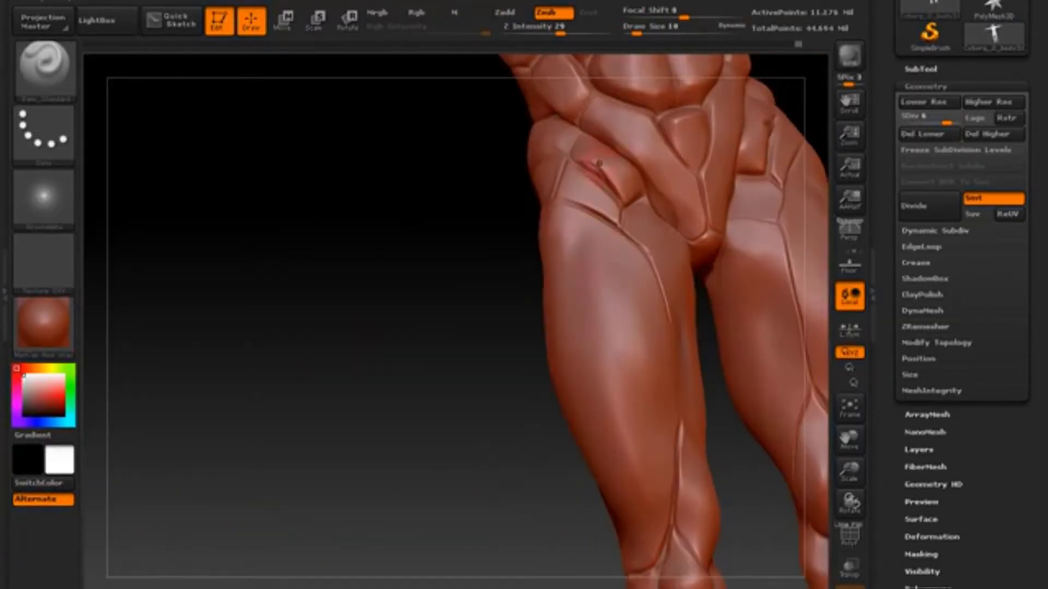
mouse_move(636, 213)
mouse_down()
mouse_move(374, 441)
mouse_move(439, 266)
mouse_move(445, 420)
mouse_move(424, 404)
mouse_up()
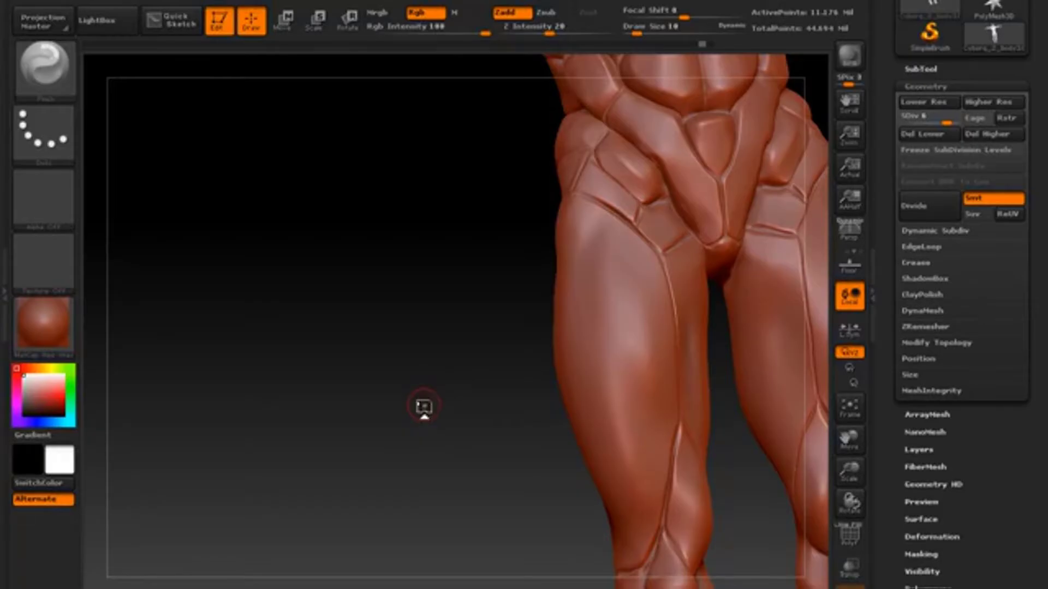
Flatten the front hip plates and upper inner thigh plates with the Polish and hPolish brushes
key(shift)
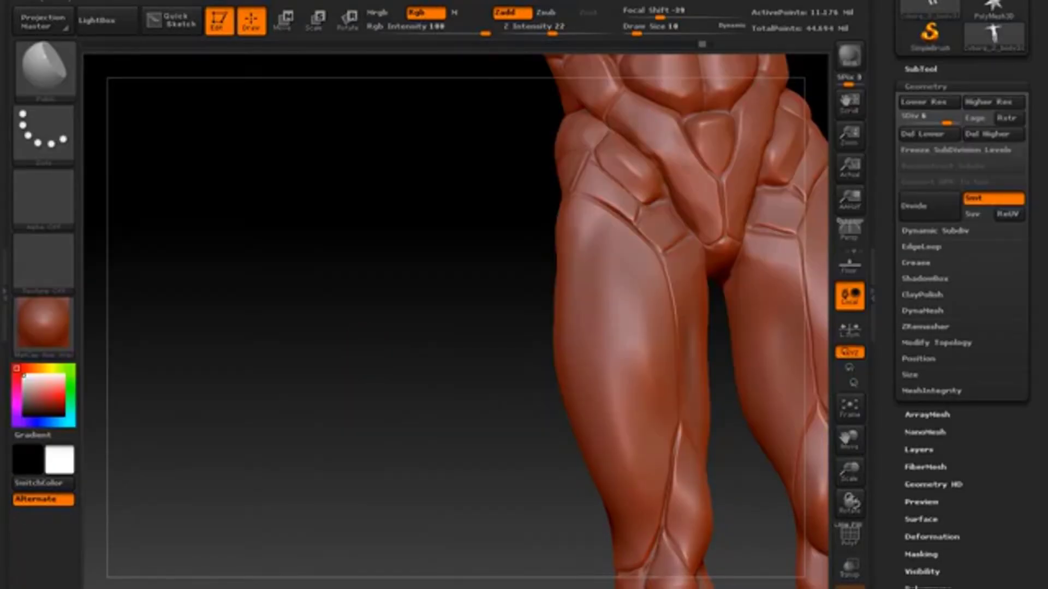
drag(424, 404, 669, 156)
mouse_move(657, 197)
mouse_down()
mouse_move(611, 229)
mouse_move(480, 240)
mouse_move(327, 328)
mouse_up()
key(b)
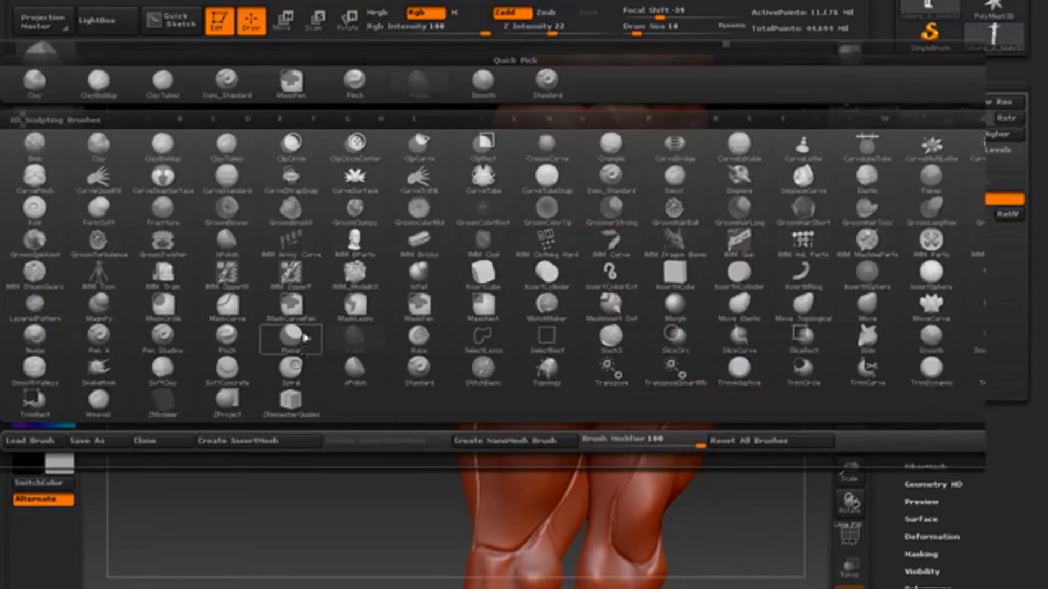
click(300, 337)
drag(368, 402, 317, 404)
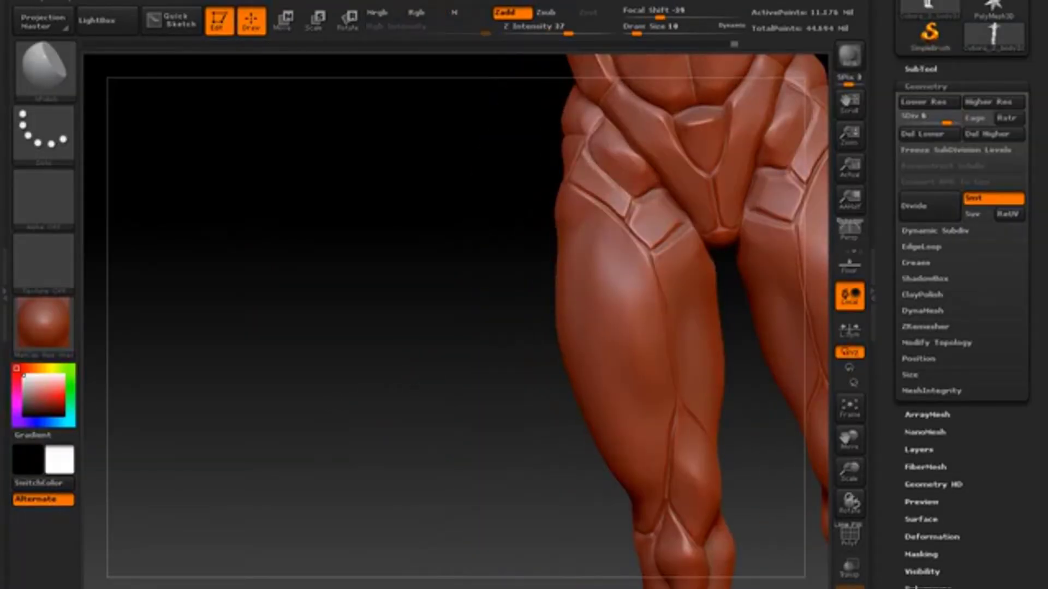
drag(464, 403, 377, 405)
mouse_move(427, 363)
mouse_down()
mouse_move(382, 364)
mouse_move(600, 229)
mouse_up()
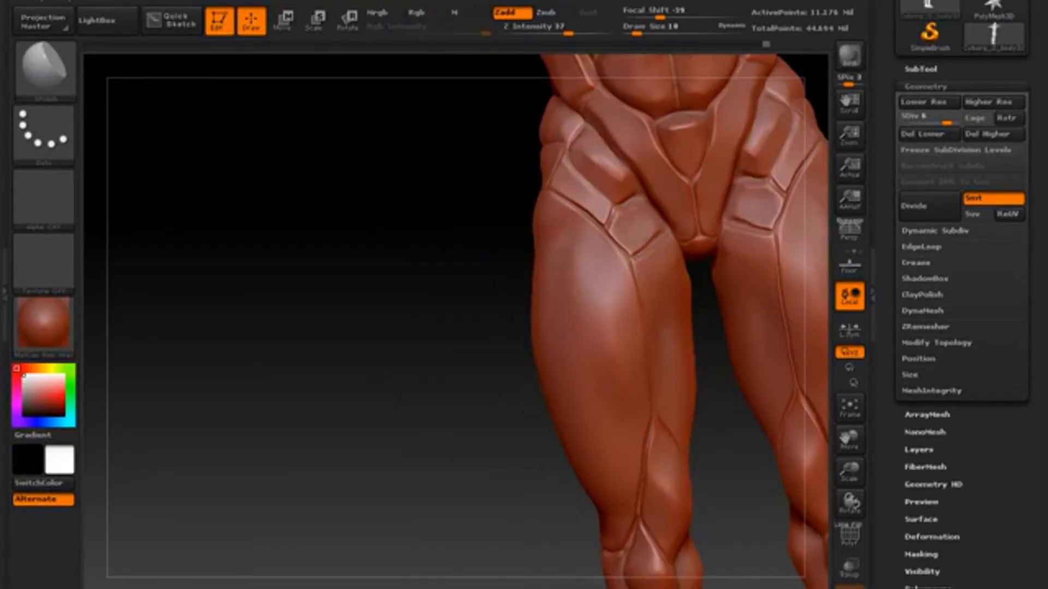
Sharpen the edges of the front hip plates with the Pinch brush
key(b)
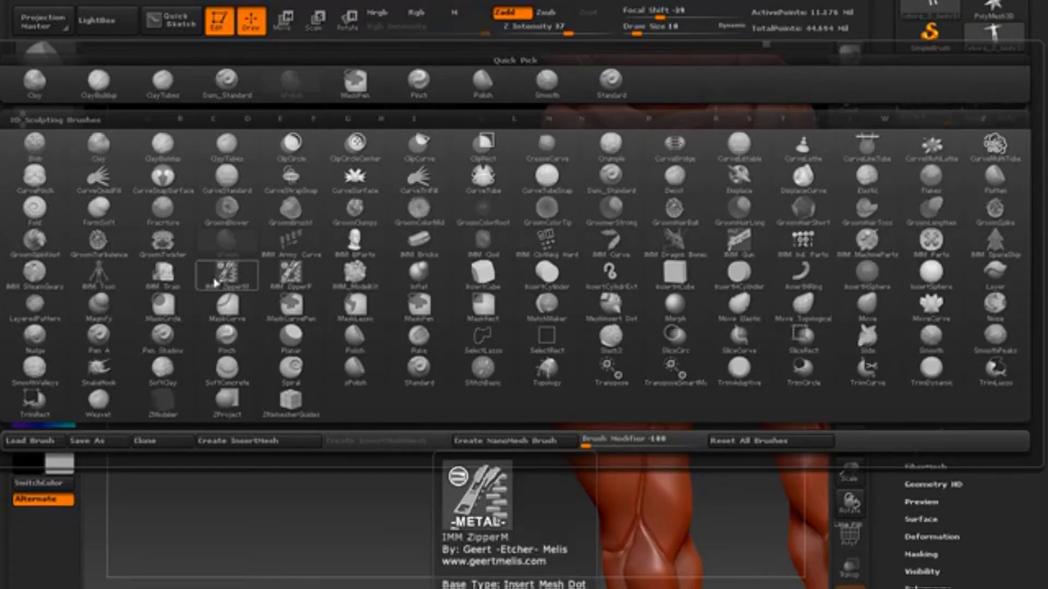
click(227, 335)
mouse_move(467, 249)
mouse_down()
mouse_move(576, 249)
mouse_move(522, 249)
mouse_move(646, 197)
mouse_move(682, 196)
mouse_move(528, 277)
mouse_move(627, 256)
mouse_up()
Flatten the outer hip and shape the small raised plate on the side of the glute with the hPolish brush
key(b)
key(h)
key(p)
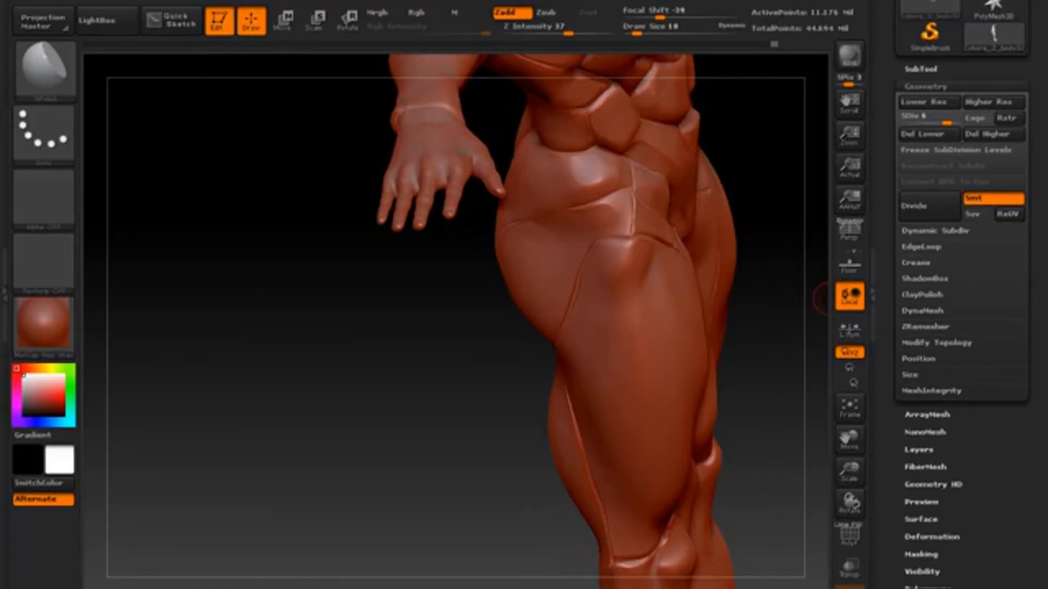
mouse_move(627, 256)
mouse_down()
mouse_move(523, 262)
mouse_move(600, 251)
mouse_move(535, 256)
mouse_move(518, 232)
mouse_move(578, 235)
mouse_move(545, 235)
mouse_up()
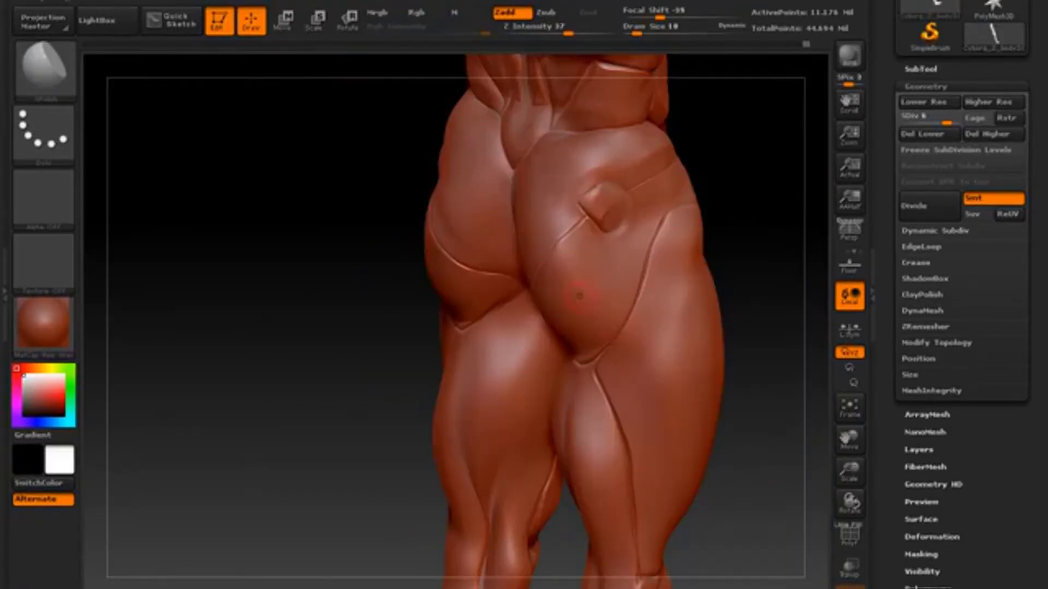
Carve panel lines around the front hip plates with the Dam_Standard brush at draw size 8
key(b)
key(d)
key(s)
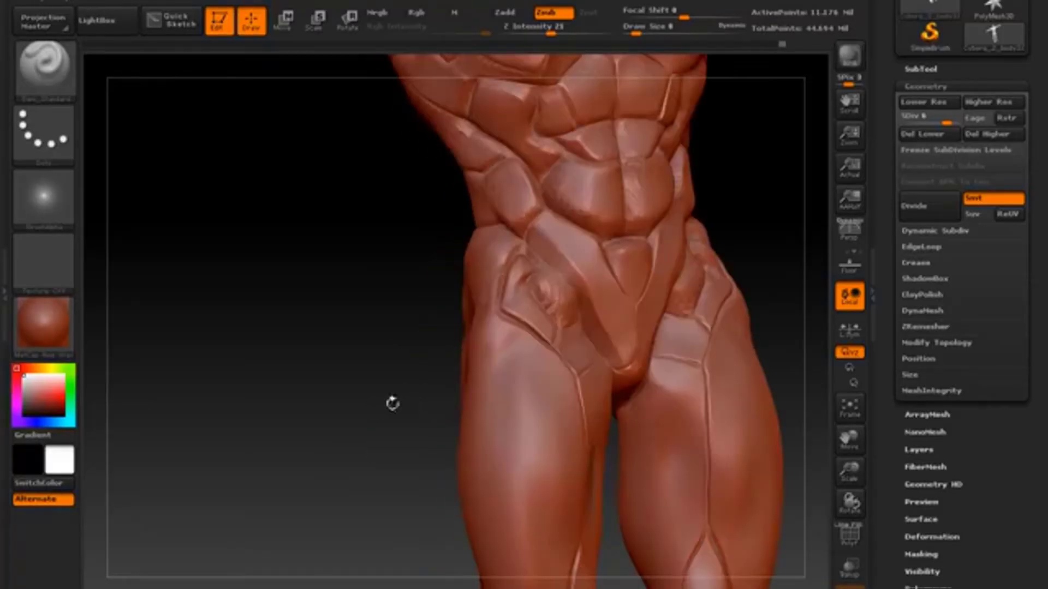
Build up the front hip plates with ClayTubes and flatten them with the Polish and hPolish brushes
key(b)
key(c)
key(t)
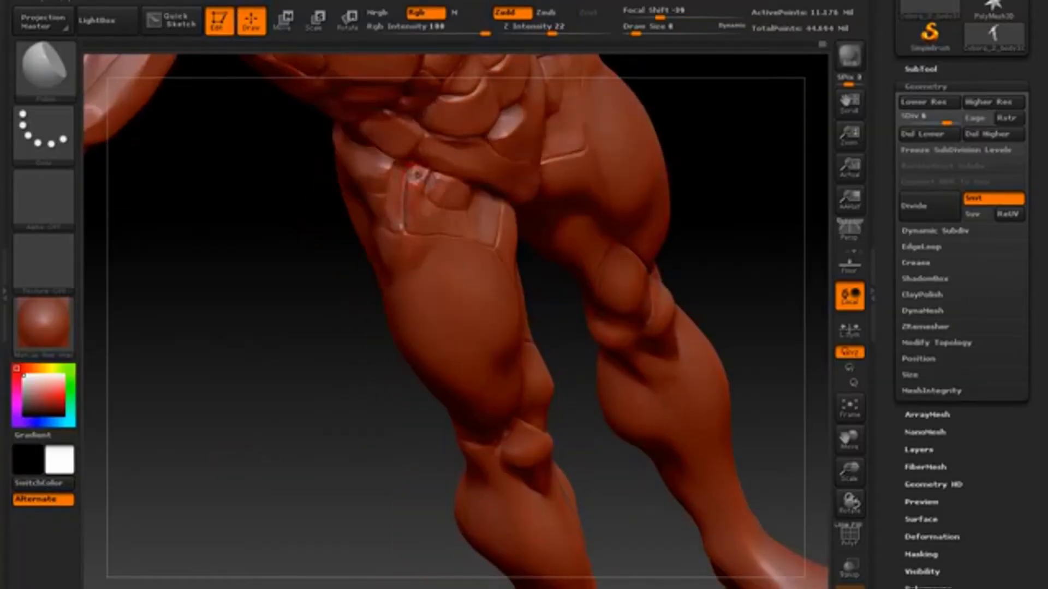
key(ctrl+s)
key(b)
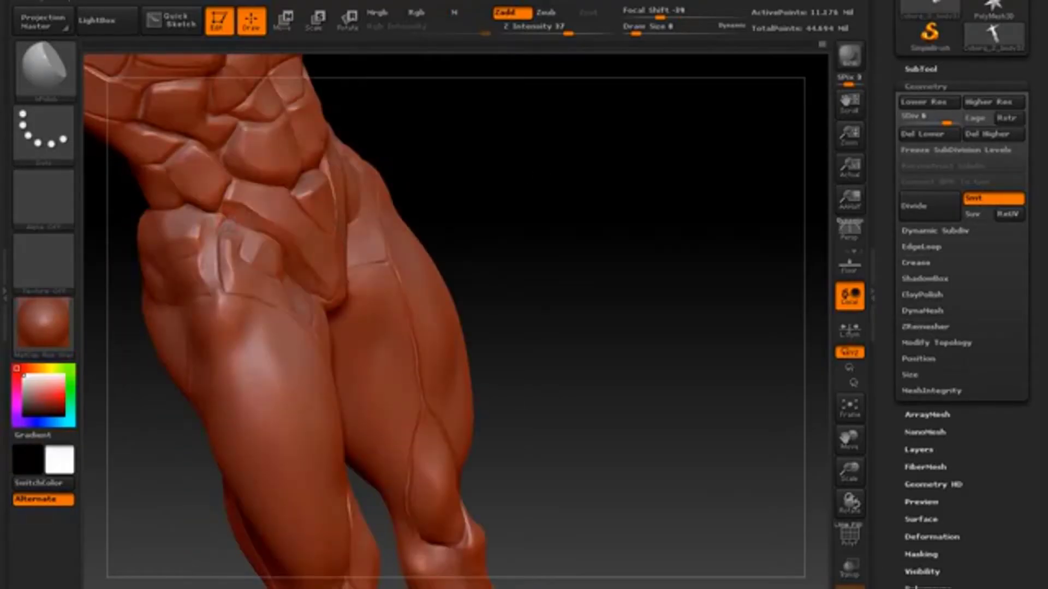
key(b)
key(c)
key(t)
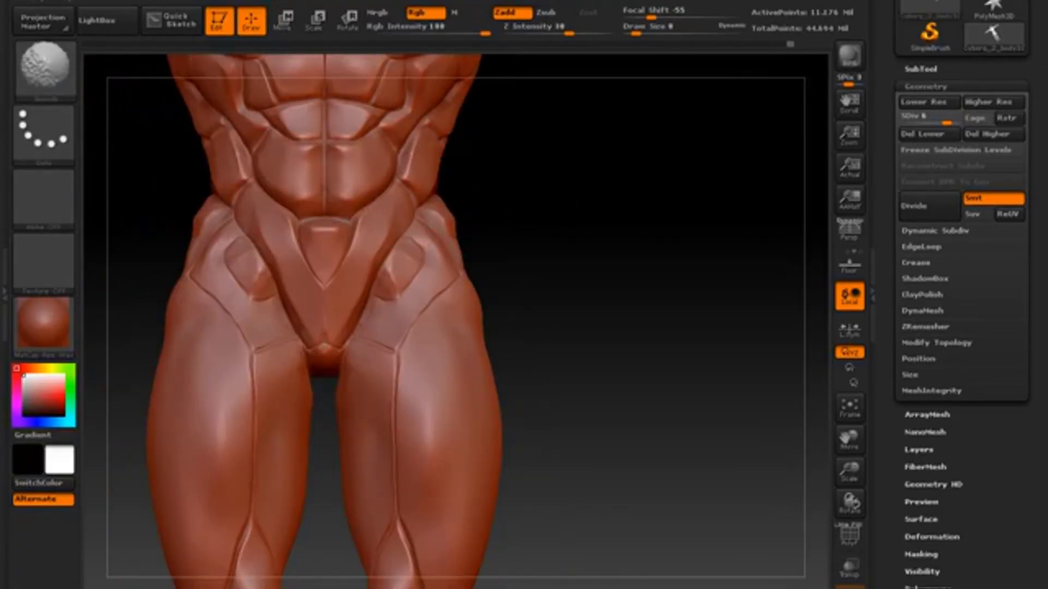
Add volume to the hip surface beside the front plates with the Standard and ClayTubes brushes and smooth it
key(b)
key(s)
key(t)
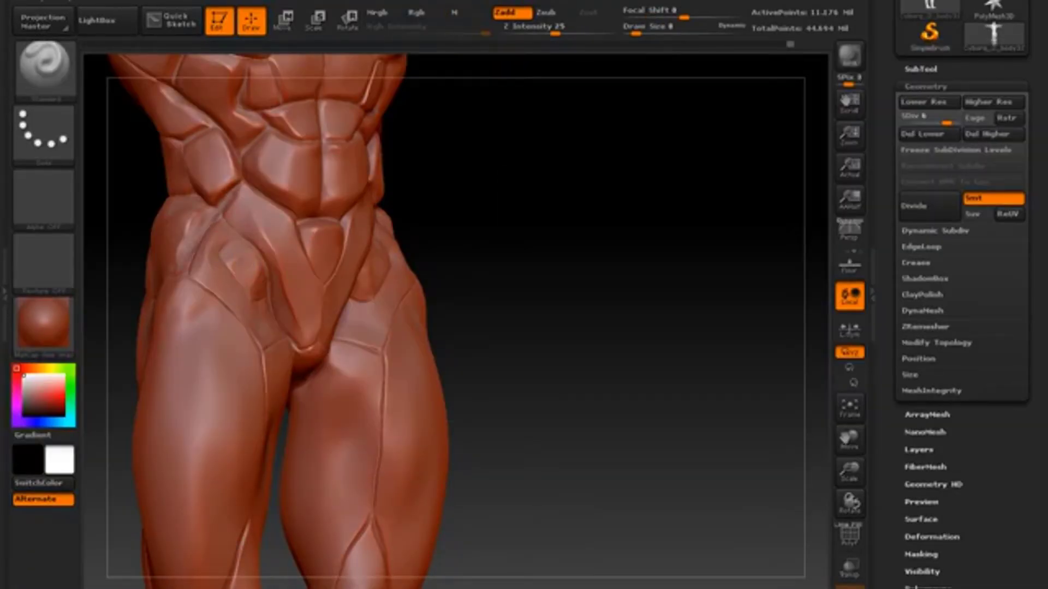
drag(534, 218, 556, 222)
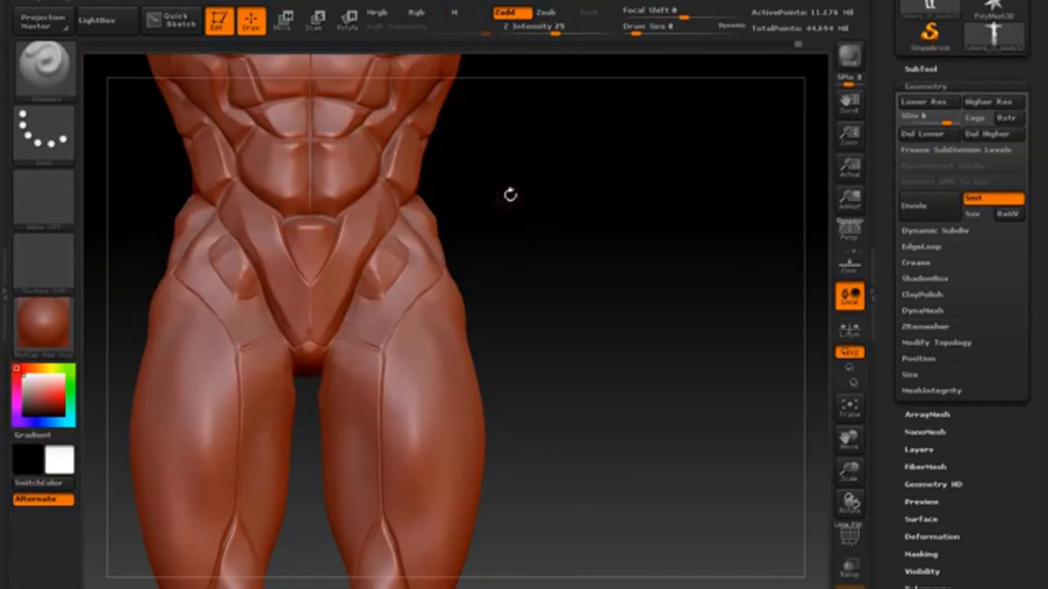
key(b)
key(c)
key(t)
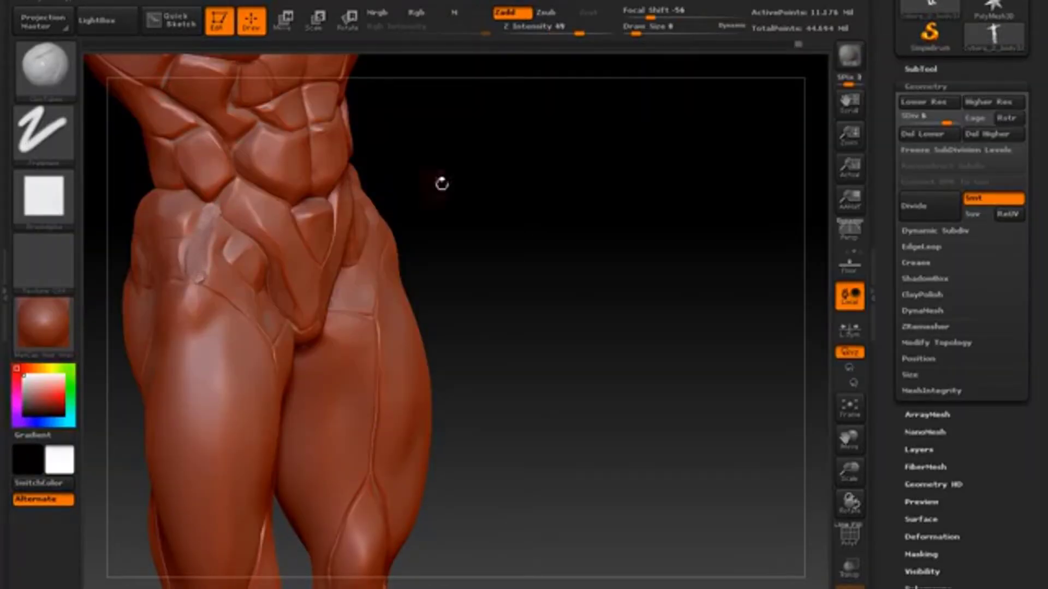
drag(441, 184, 393, 186)
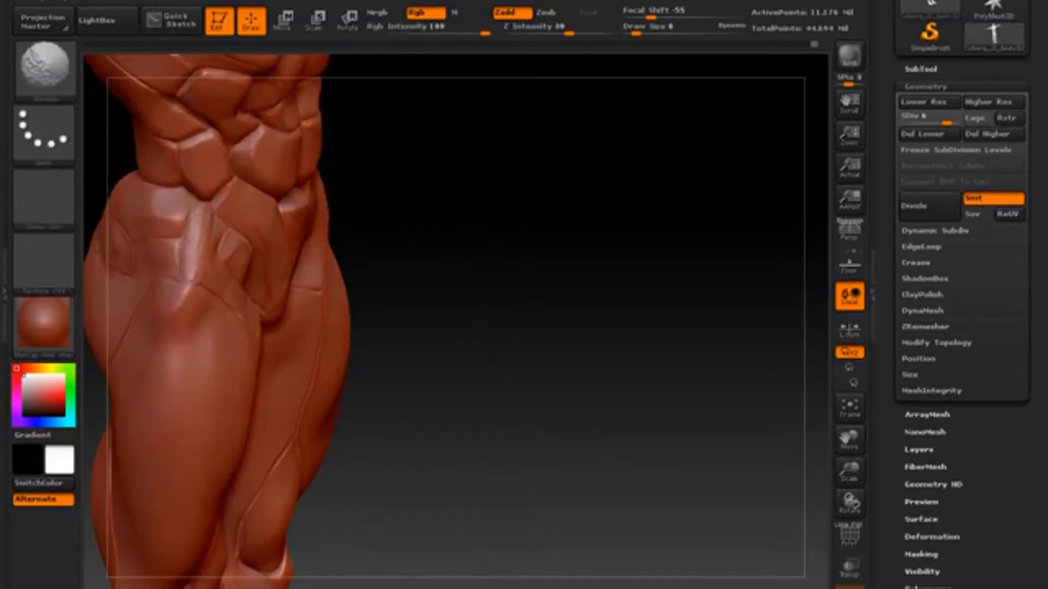
Flatten the hip surface above the outer thigh with the hPolish brush
key(b)
key(i)
key(n)
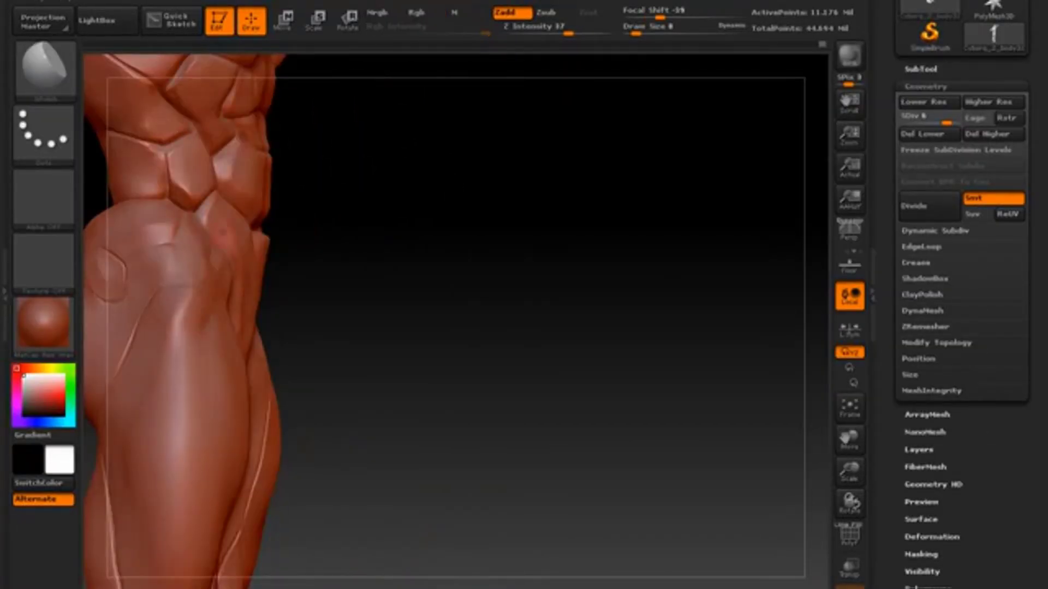
key(b)
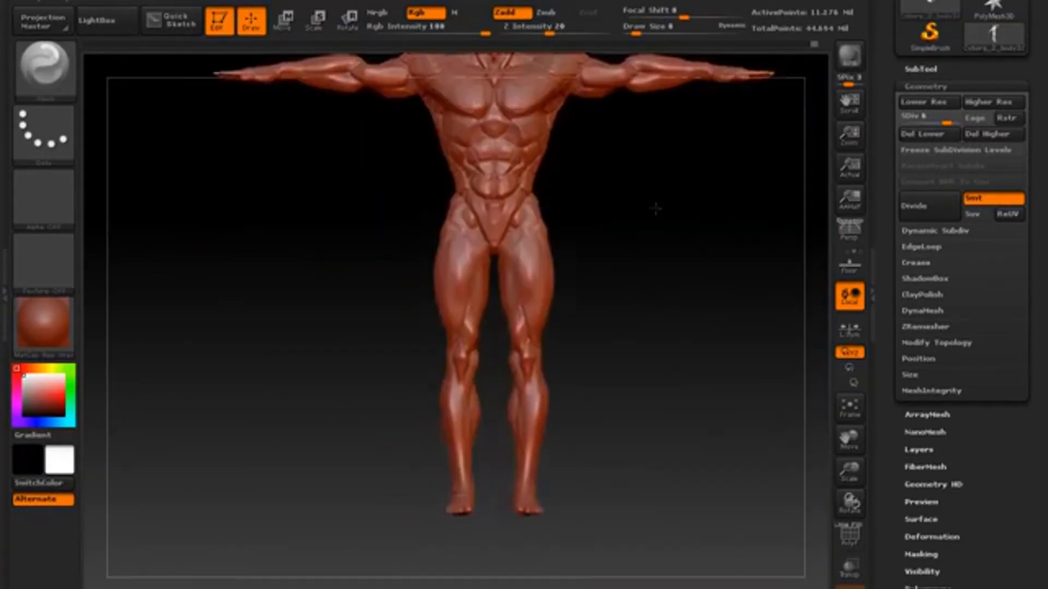
Carve crisp borders around the front hip and upper inner thigh plates with Dam_Standard and tighten them with Pinch
key(b)
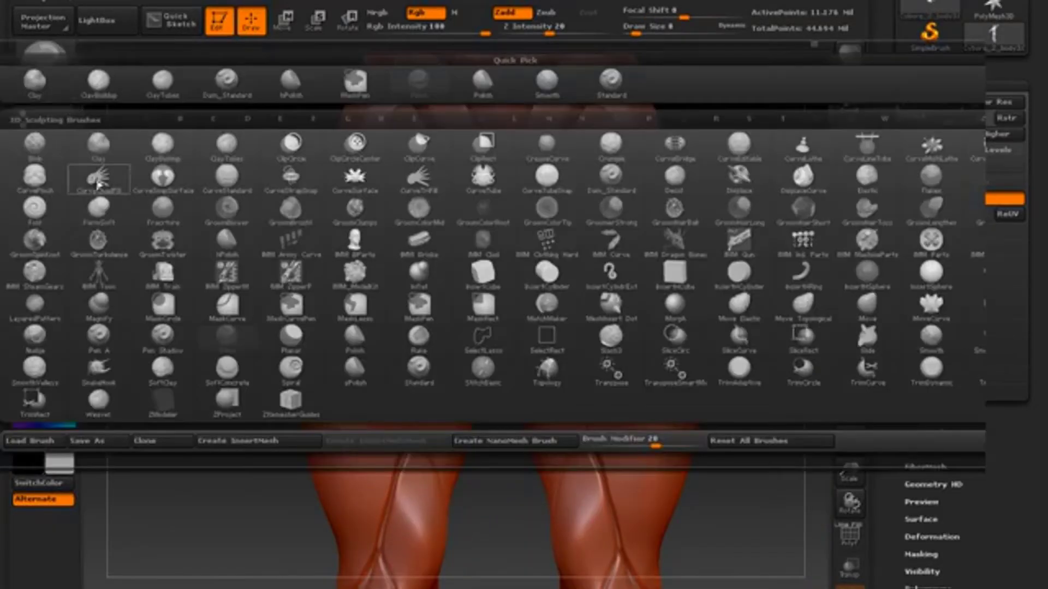
key(d)
key(s)
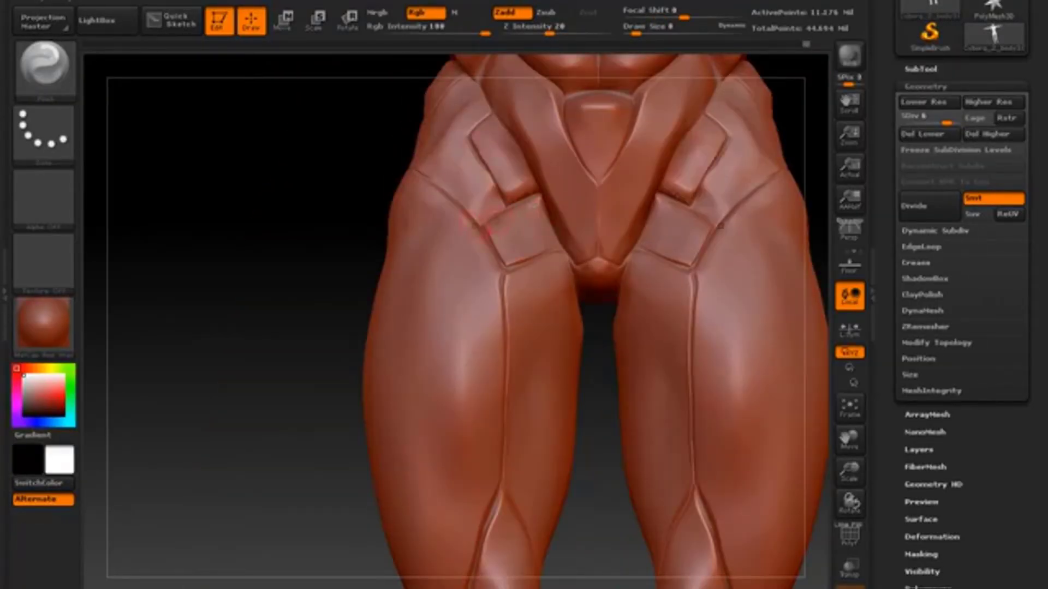
key(b)
key(d)
key(s)
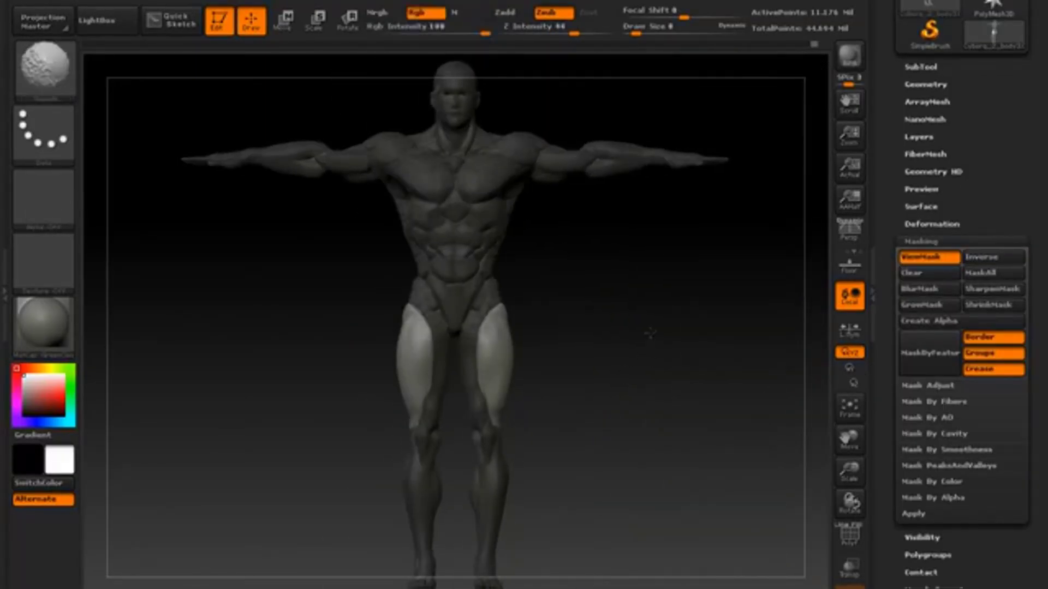
Inflate the unmasked outer thigh plates with the Inflat brush at draw size 75 and smooth their surfaces
key(b)
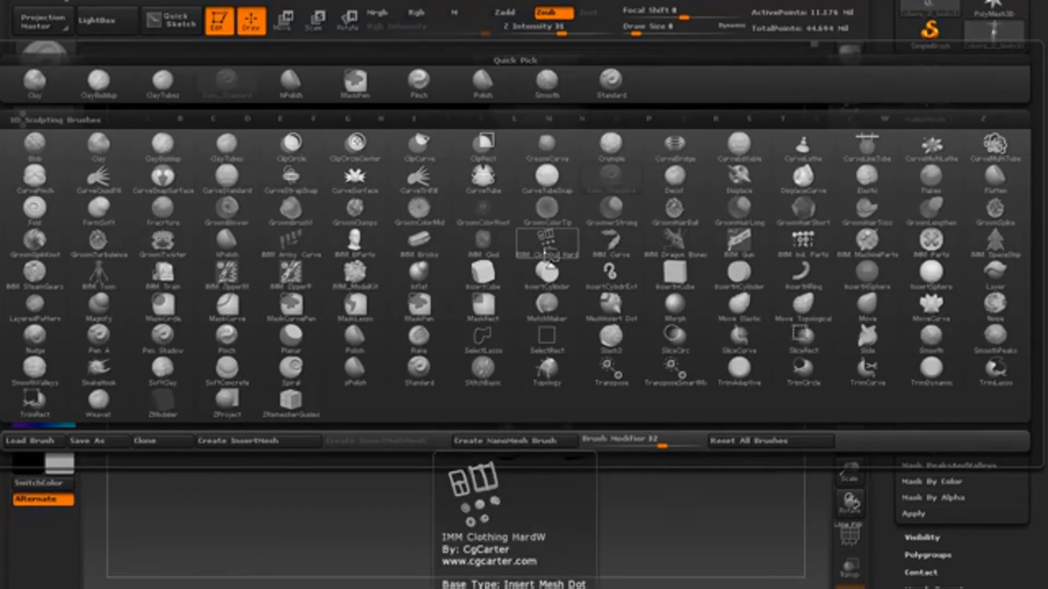
key(i)
click(678, 262)
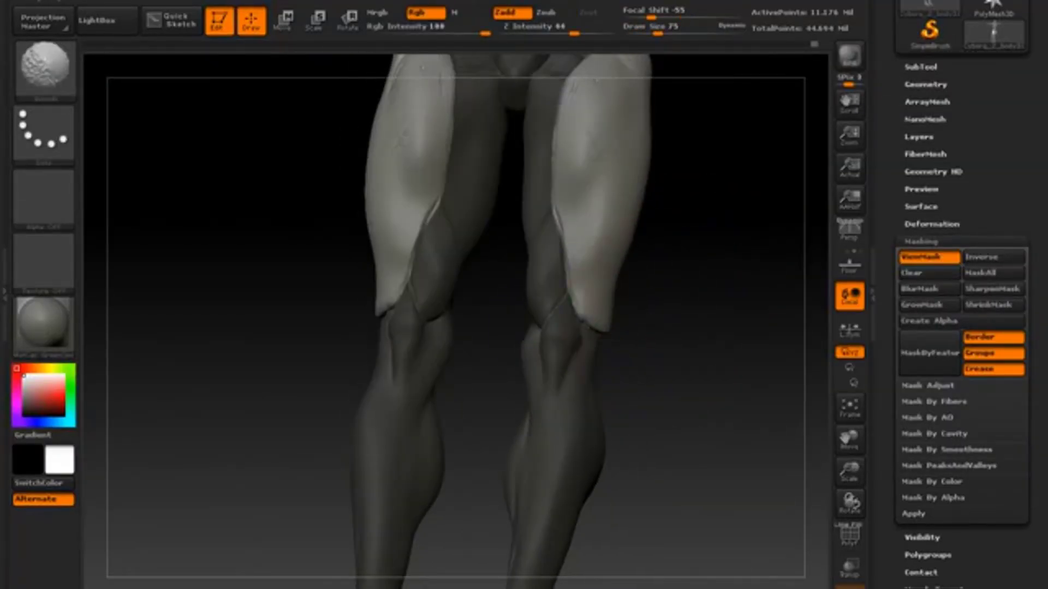
mouse_move(273, 328)
mouse_down()
mouse_move(426, 328)
mouse_move(545, 273)
mouse_move(662, 245)
mouse_move(533, 365)
mouse_up()
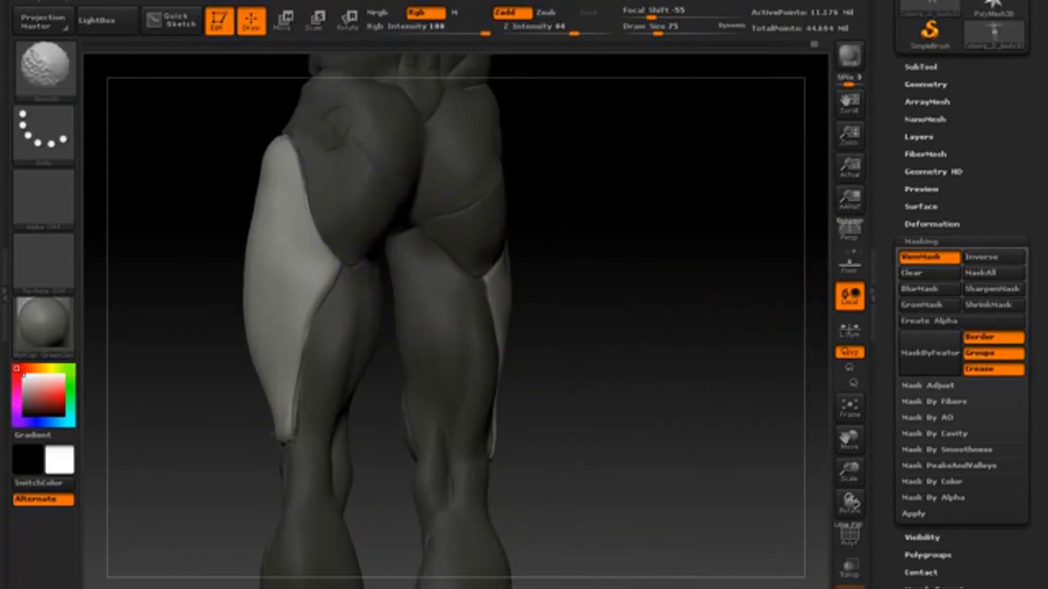
mouse_move(328, 322)
mouse_down()
mouse_move(546, 322)
mouse_move(596, 164)
mouse_move(622, 187)
mouse_up()
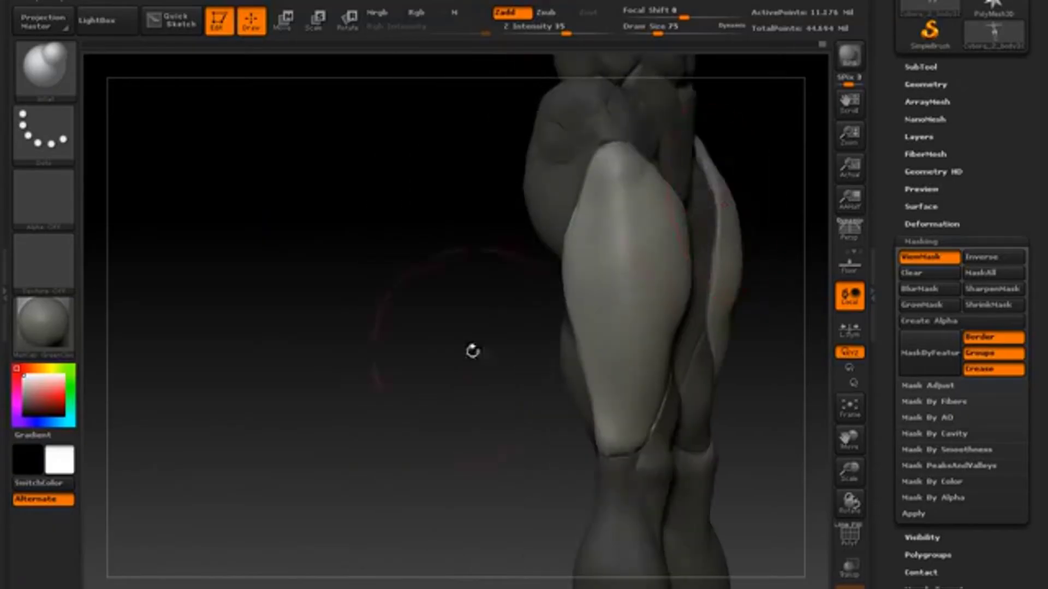
mouse_move(472, 351)
mouse_down()
mouse_move(713, 189)
mouse_move(400, 353)
mouse_up()
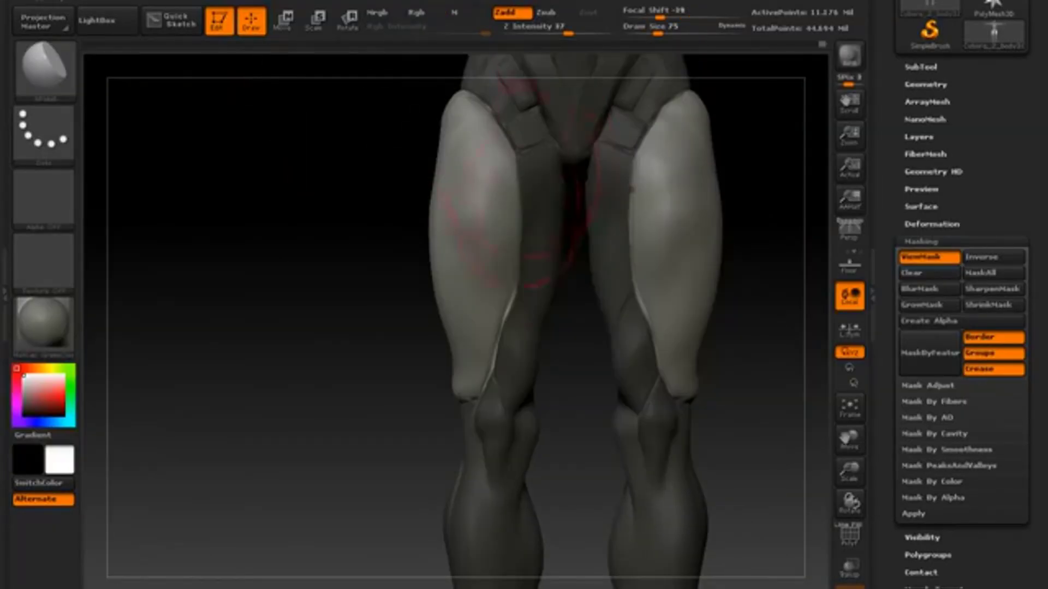
Save the project and hide the mask display on the legs to check the thigh plates
key(ctrl+s)
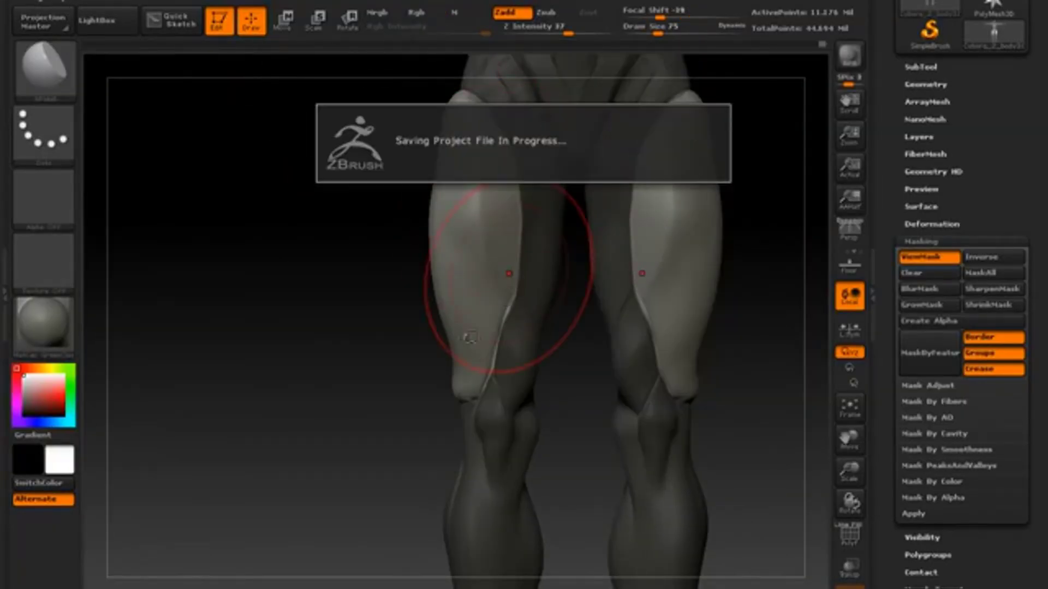
drag(469, 338, 578, 68)
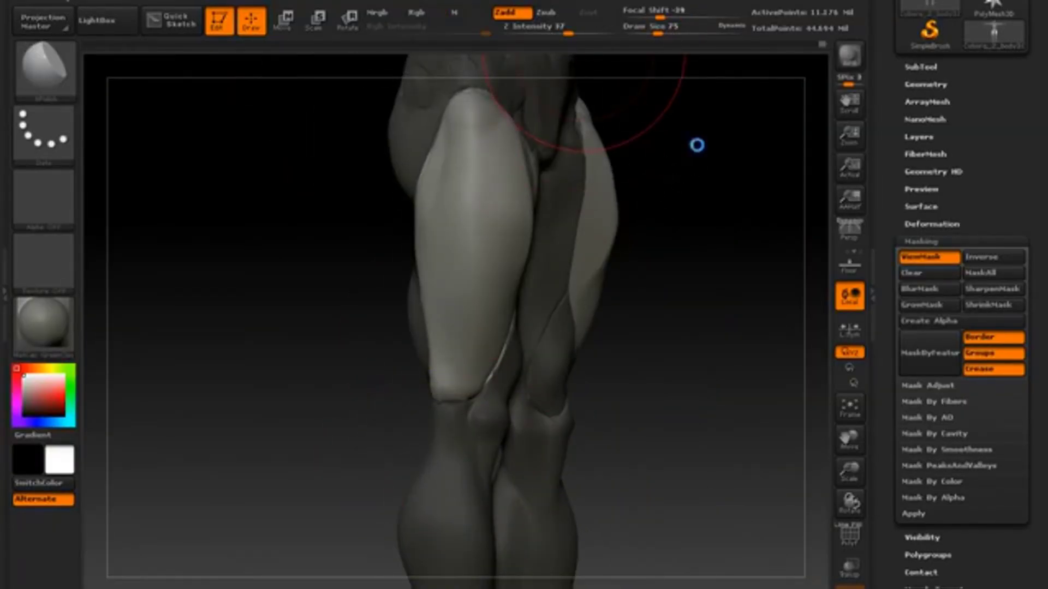
key(ctrl+h)
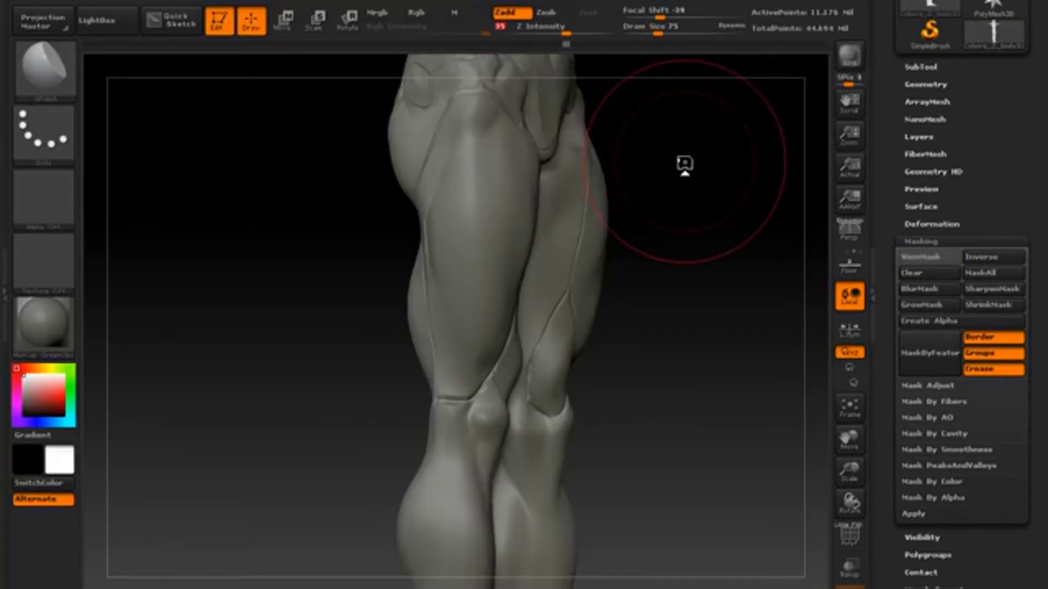
drag(685, 164, 803, 54)
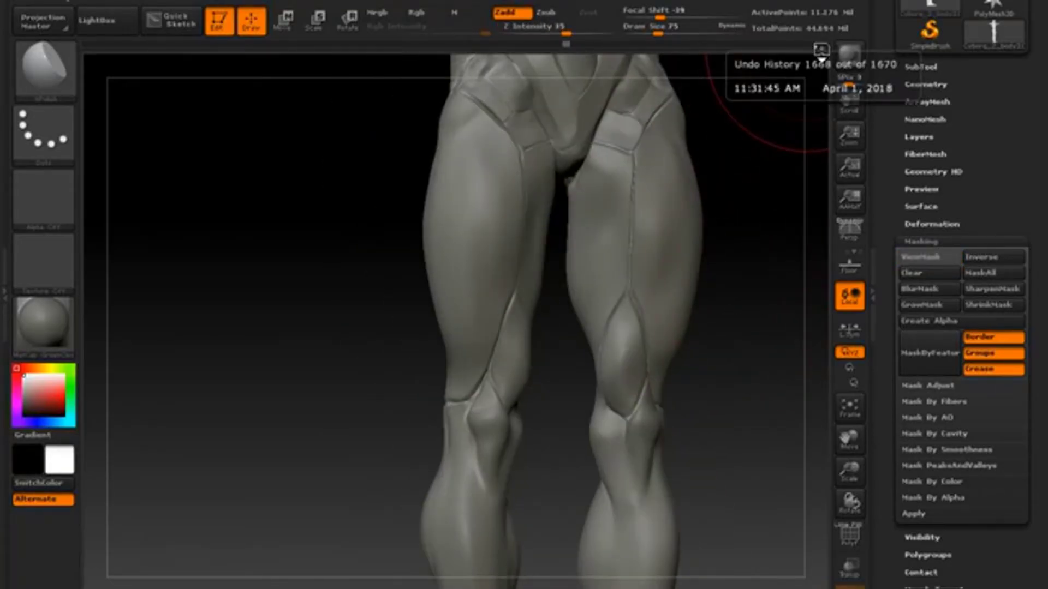
Return to an earlier masked state in the undo history and refine the outer thigh plates' edges at draw size 22
click(821, 49)
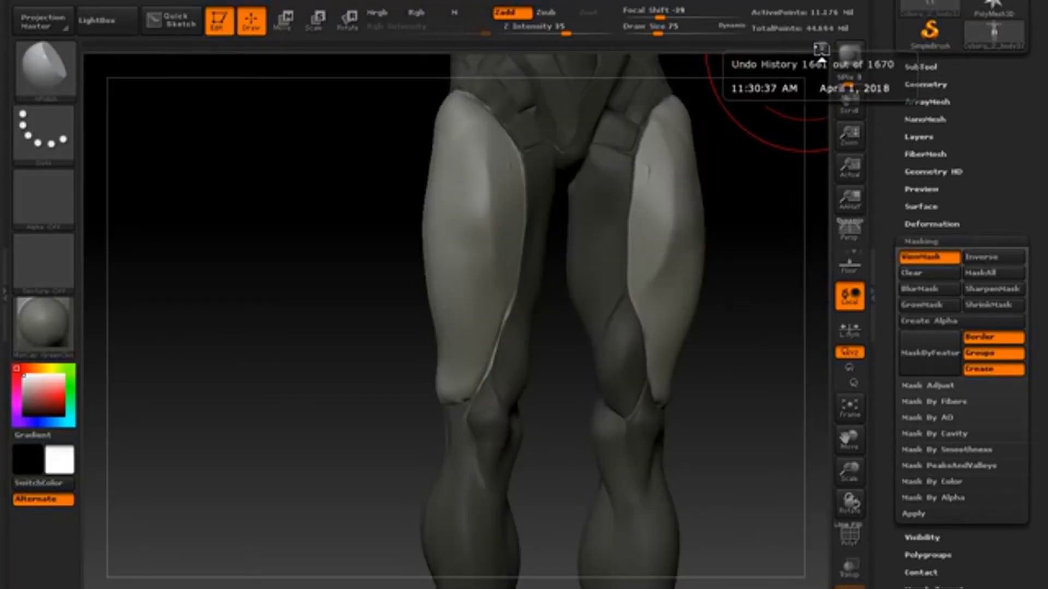
drag(820, 49, 644, 35)
mouse_move(273, 327)
mouse_down()
mouse_move(382, 283)
mouse_move(498, 261)
mouse_move(388, 327)
mouse_move(355, 305)
mouse_move(414, 273)
mouse_move(565, 359)
mouse_move(423, 250)
mouse_move(636, 276)
mouse_move(611, 328)
mouse_move(601, 257)
mouse_move(627, 262)
mouse_up()
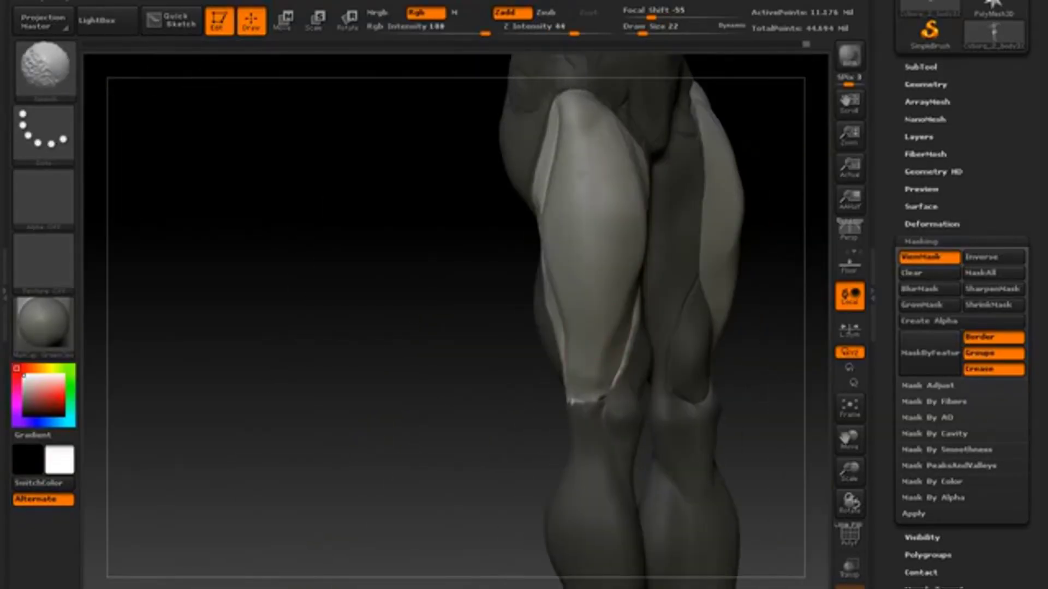
drag(546, 246, 546, 180)
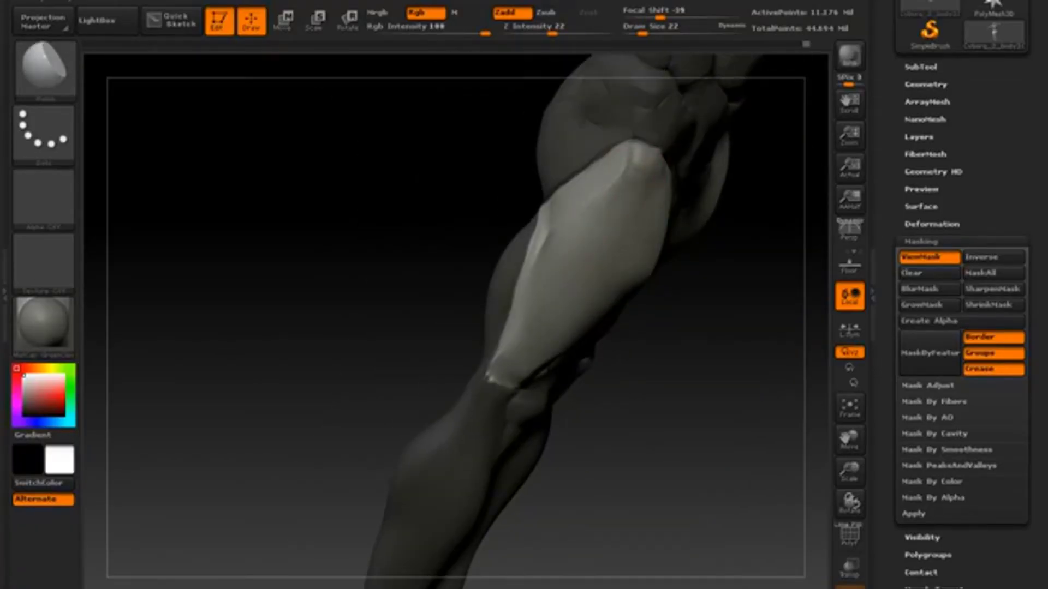
drag(545, 180, 593, 219)
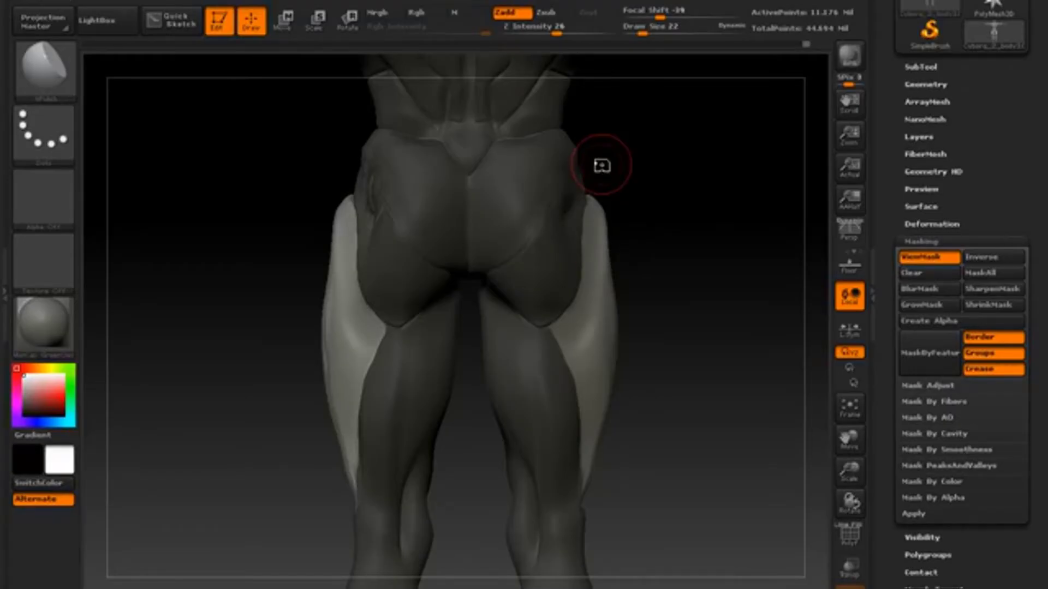
Compare the thigh plates from several sides and across different undo history states
drag(593, 218, 696, 126)
drag(452, 424, 449, 477)
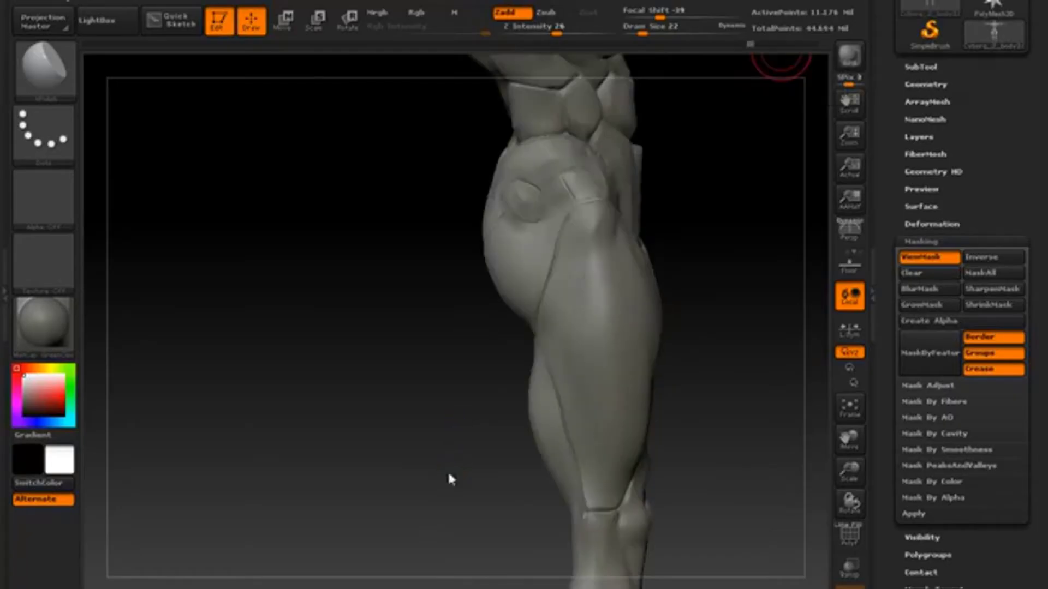
drag(758, 43, 789, 44)
drag(737, 164, 495, 273)
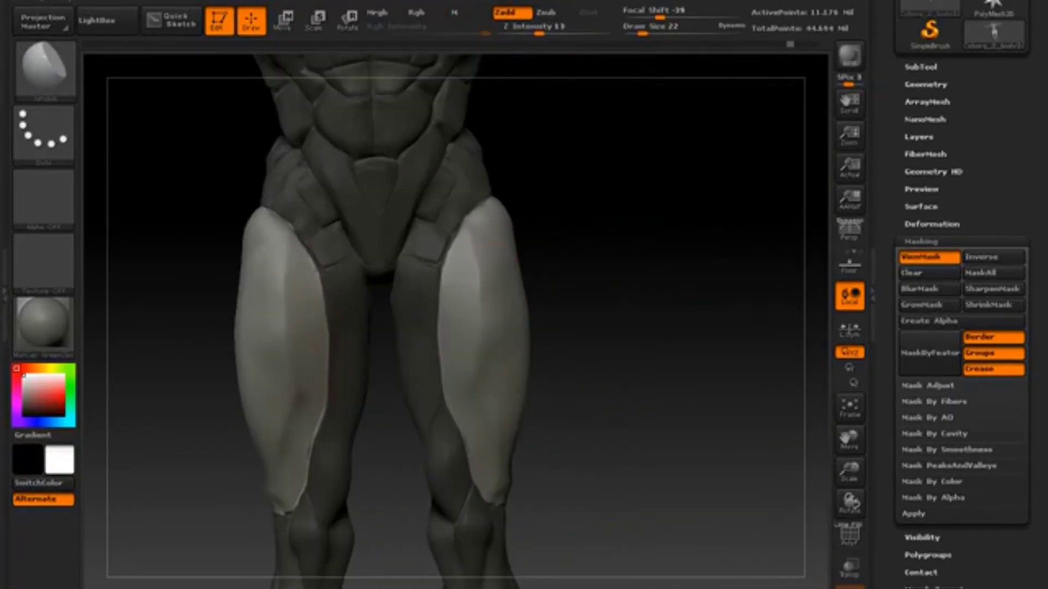
Polish the unmasked outer thigh plates from the hip down to their lower ends above the knees
click(297, 471)
drag(294, 478, 548, 58)
drag(362, 233, 319, 193)
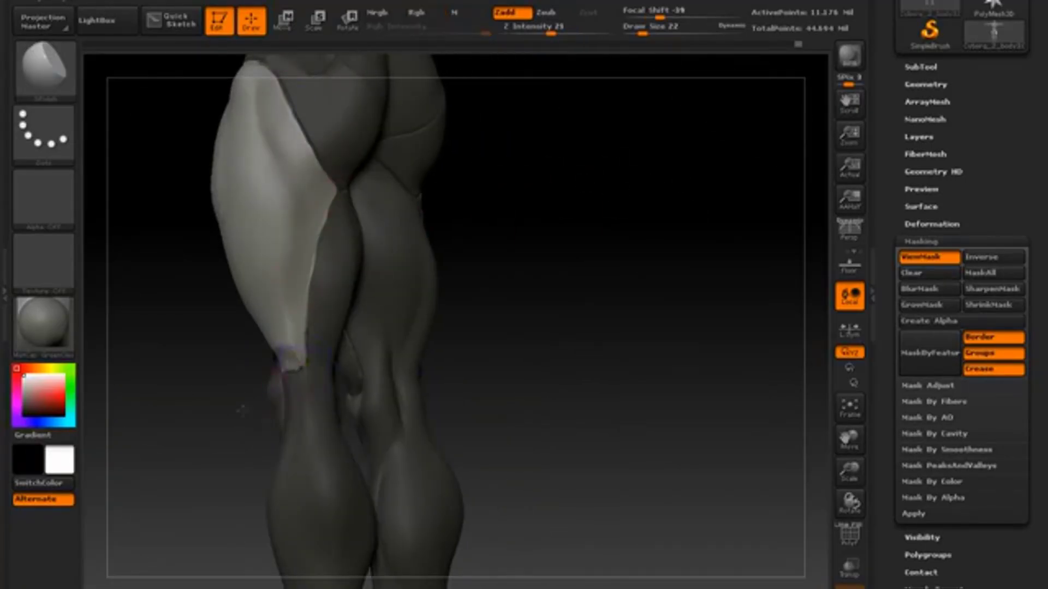
drag(241, 409, 195, 357)
mouse_move(239, 198)
mouse_down()
mouse_move(460, 174)
mouse_move(123, 121)
mouse_move(444, 285)
mouse_move(259, 286)
mouse_up()
mouse_move(416, 306)
mouse_down()
mouse_move(444, 374)
mouse_move(643, 246)
mouse_move(632, 246)
mouse_up()
Build up a small raised form on the upper outer thigh and carve panel lines there and above the knee with Dam_Standard
key(b)
key(d)
key(s)
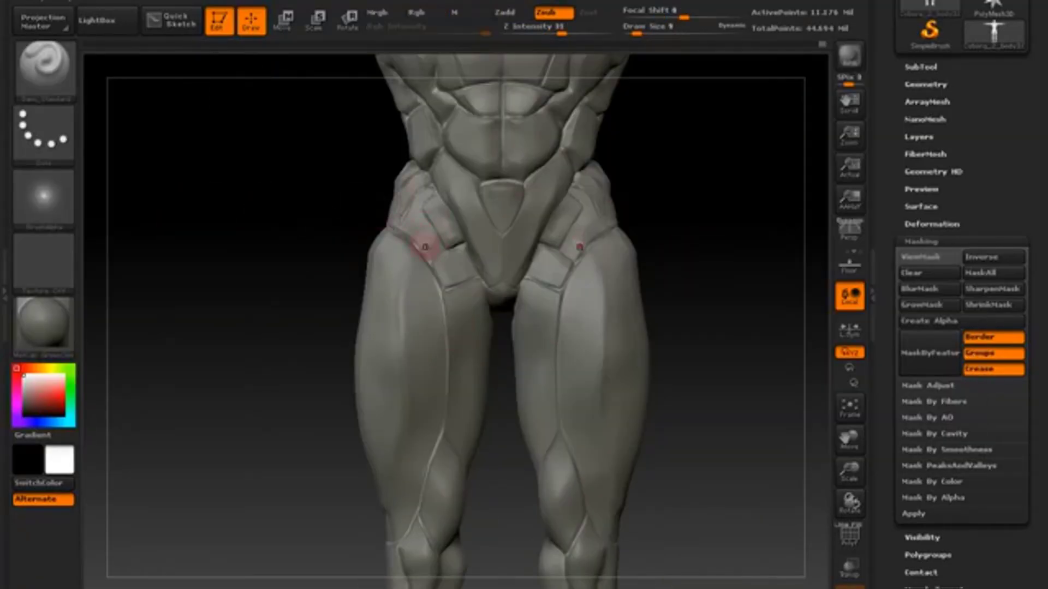
mouse_move(676, 306)
mouse_down()
mouse_move(690, 308)
mouse_move(670, 335)
mouse_move(600, 335)
mouse_move(709, 327)
mouse_move(627, 333)
mouse_move(682, 338)
mouse_up()
key(b)
key(c)
key(b)
key(b)
key(d)
key(s)
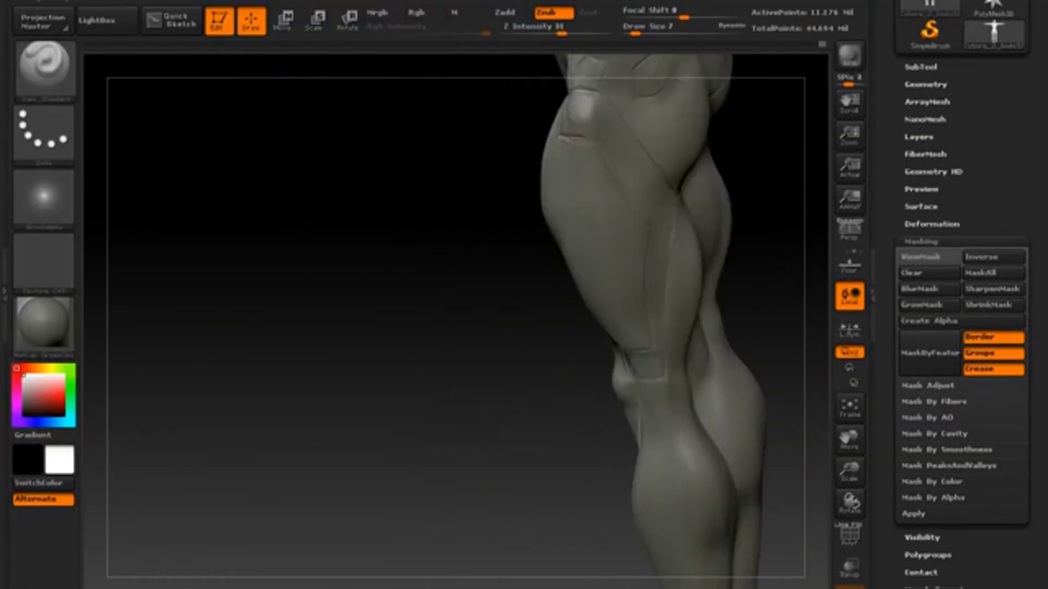
Outline the hip joint plate and cut a long panel line down the back of the outer thigh with Dam_Standard
drag(565, 179, 478, 233)
drag(503, 333, 439, 225)
drag(530, 212, 425, 169)
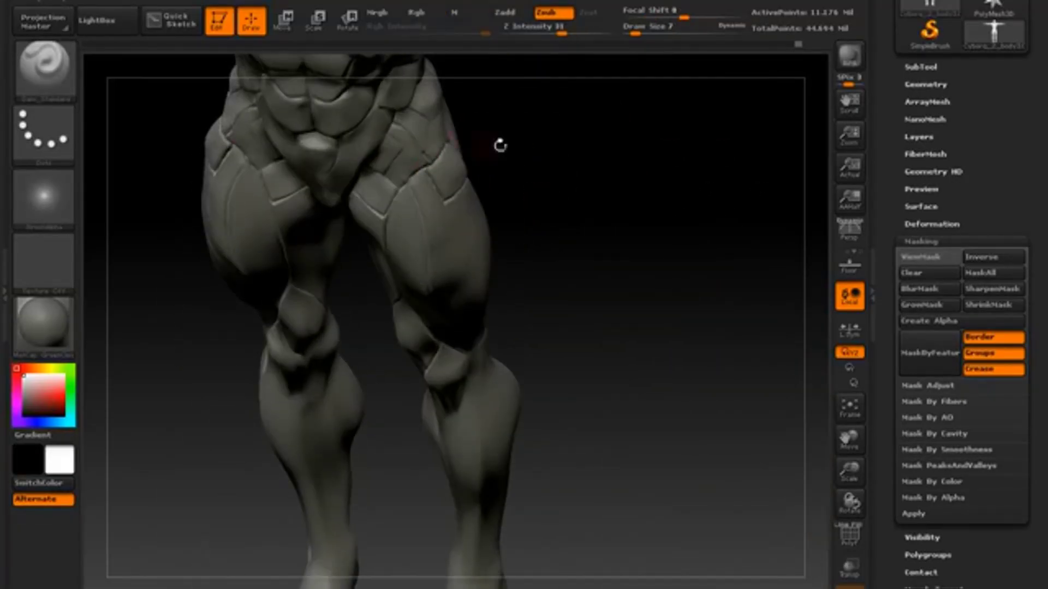
key(b)
key(c)
key(b)
drag(529, 150, 628, 163)
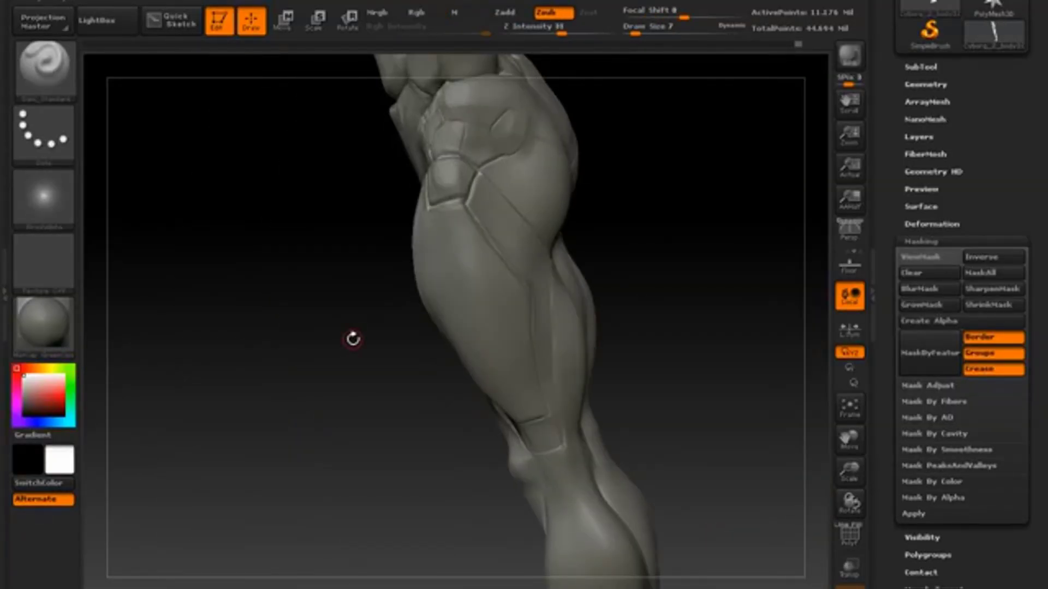
Try a V-shaped panel line across the middle of the outer thigh plate with the Inflat and Dam_Standard brushes
key(b)
key(i)
key(n)
mouse_move(353, 339)
mouse_down()
mouse_move(579, 202)
mouse_move(479, 299)
mouse_move(643, 276)
mouse_move(627, 359)
mouse_move(679, 146)
mouse_move(251, 90)
mouse_move(507, 238)
mouse_move(569, 304)
mouse_up()
key(b)
key(d)
key(s)
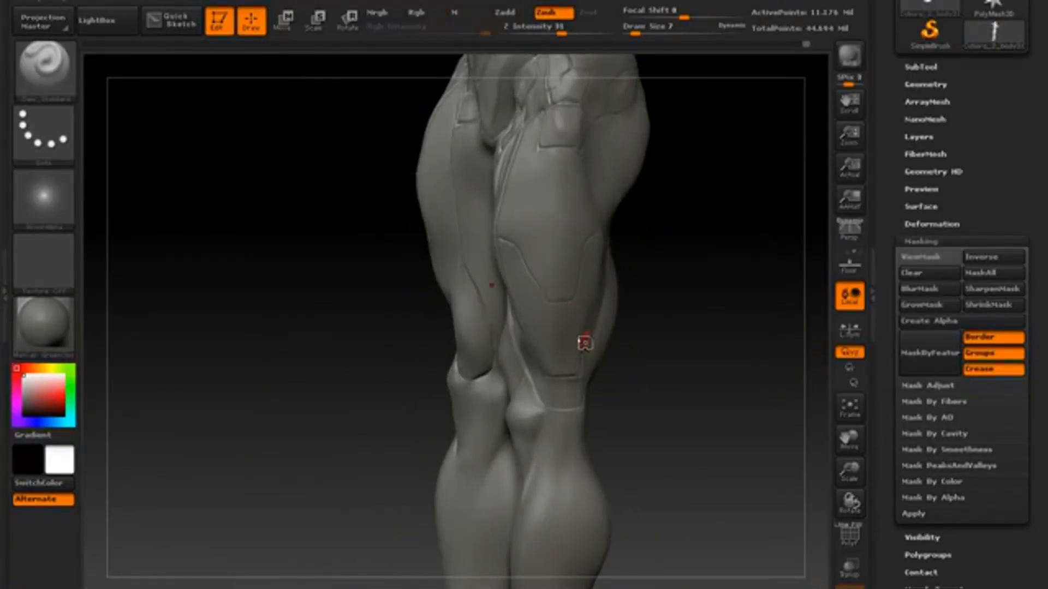
drag(585, 343, 458, 158)
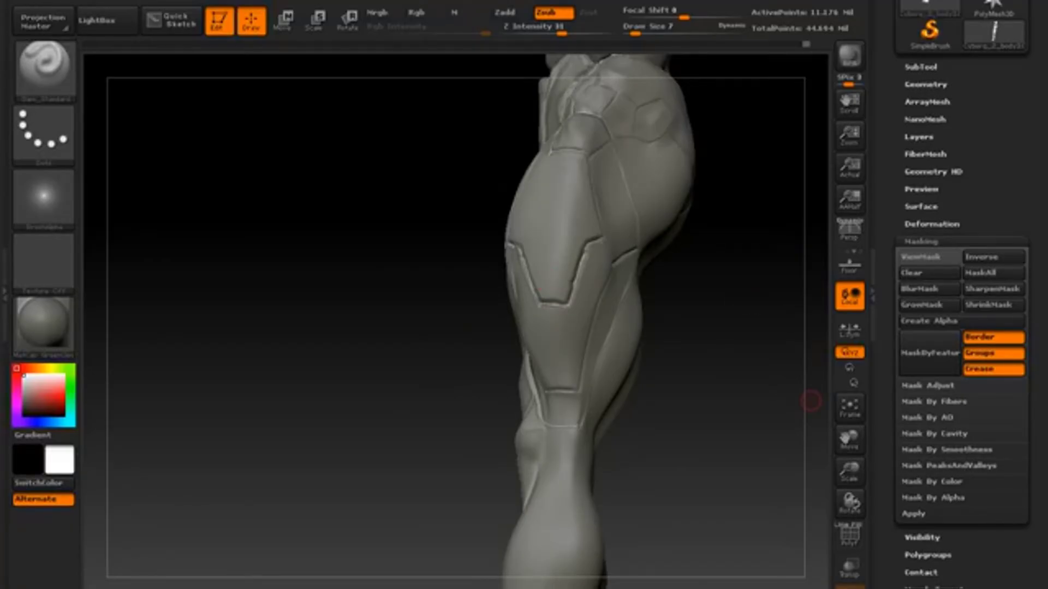
drag(810, 401, 404, 281)
drag(637, 282, 551, 197)
Discard the newer undo history, carve panel lines down the front outer thighs with Dam_Standard at draw size 7, and save the project
key(b)
key(c)
key(l)
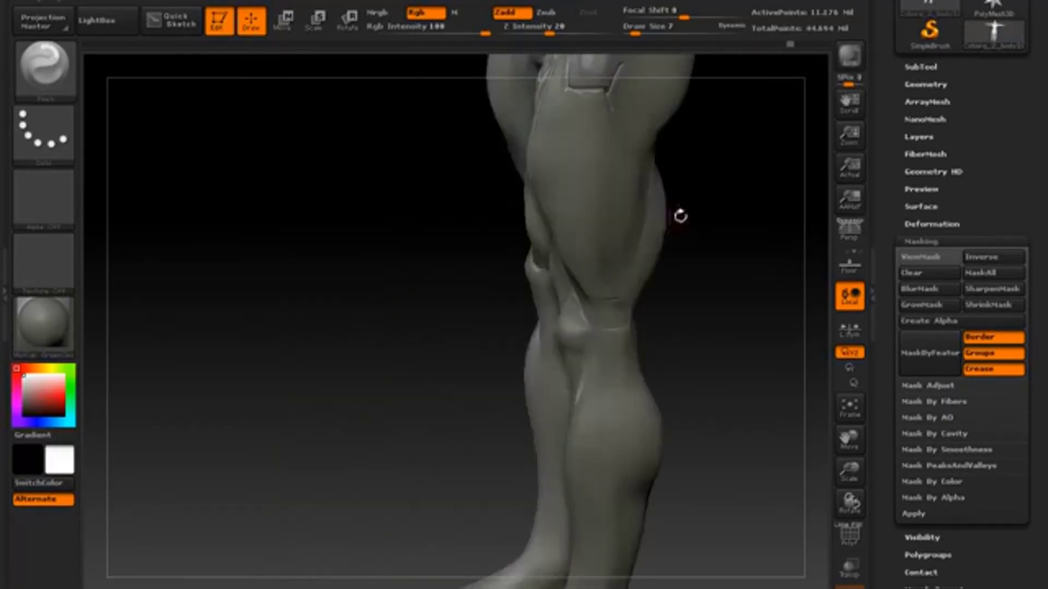
key(b)
key(d)
key(s)
click(542, 219)
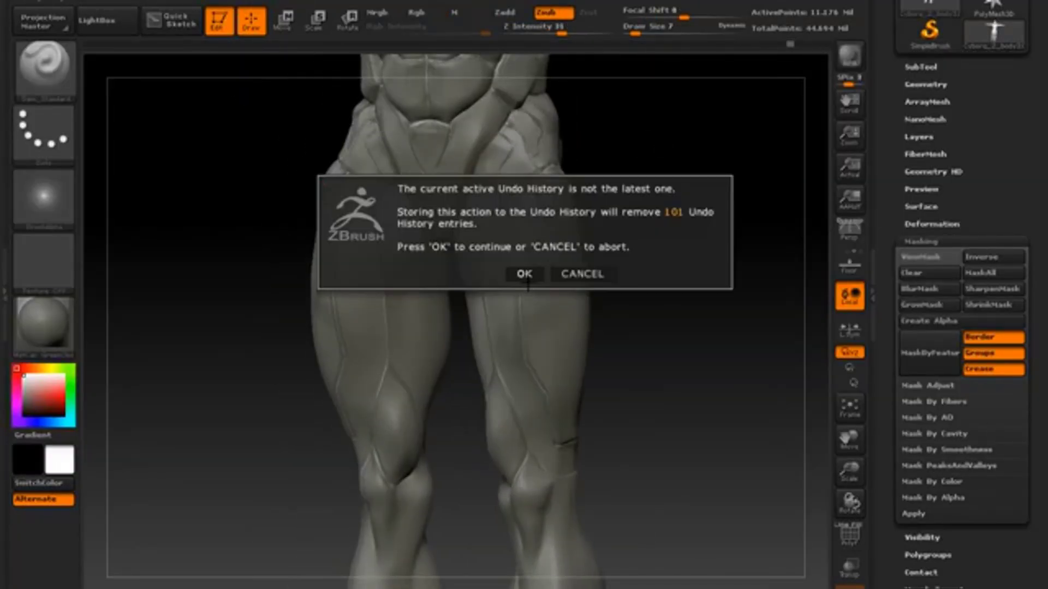
key(Return)
drag(627, 261, 527, 207)
key(ctrl+s)
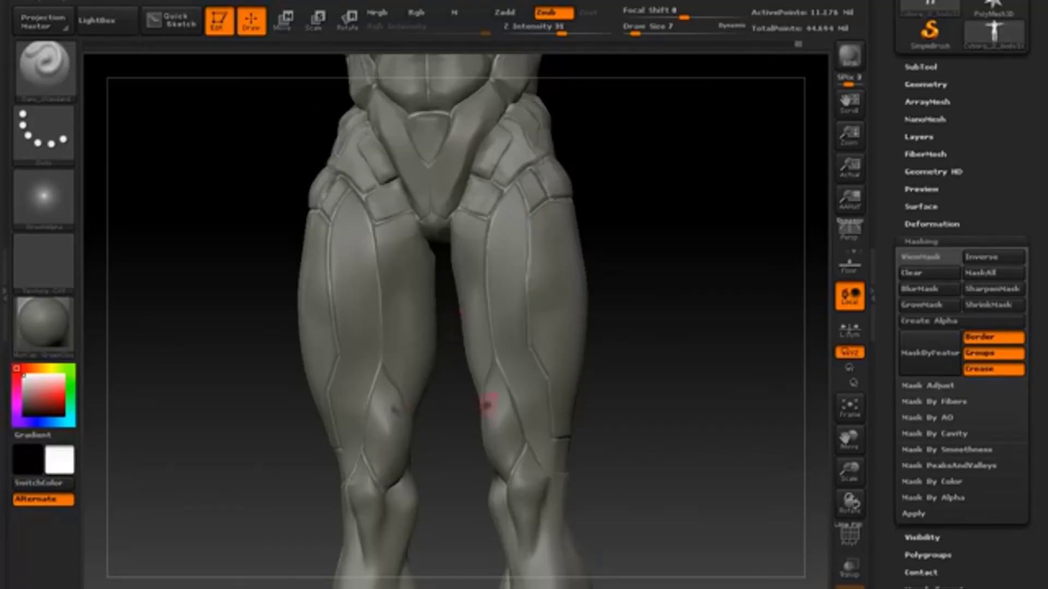
Build up a rounded raised knob and surrounding plates at the side hip joint with the ClayTubes and Clay brushes
mouse_move(487, 405)
mouse_down()
mouse_move(444, 346)
mouse_move(669, 218)
mouse_move(657, 163)
mouse_move(639, 446)
mouse_move(263, 77)
mouse_move(578, 437)
mouse_move(605, 246)
mouse_move(685, 215)
mouse_move(639, 203)
mouse_move(557, 278)
mouse_move(612, 233)
mouse_move(603, 232)
mouse_move(660, 257)
mouse_move(159, 124)
mouse_move(491, 207)
mouse_move(610, 219)
mouse_move(442, 353)
mouse_move(515, 236)
mouse_up()
key(b)
key(c)
key(t)
key(b)
key(c)
key(l)
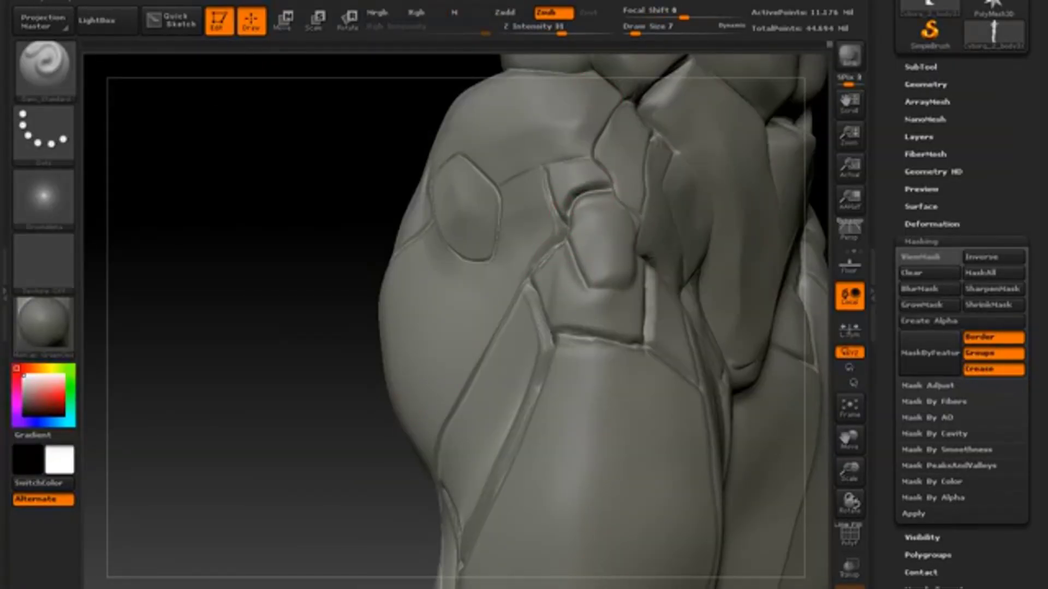
Sharpen the creases around the raised hip knob and neighbouring plates with Dam_Standard at Z intensity 17
drag(567, 218, 619, 207)
drag(630, 273, 570, 215)
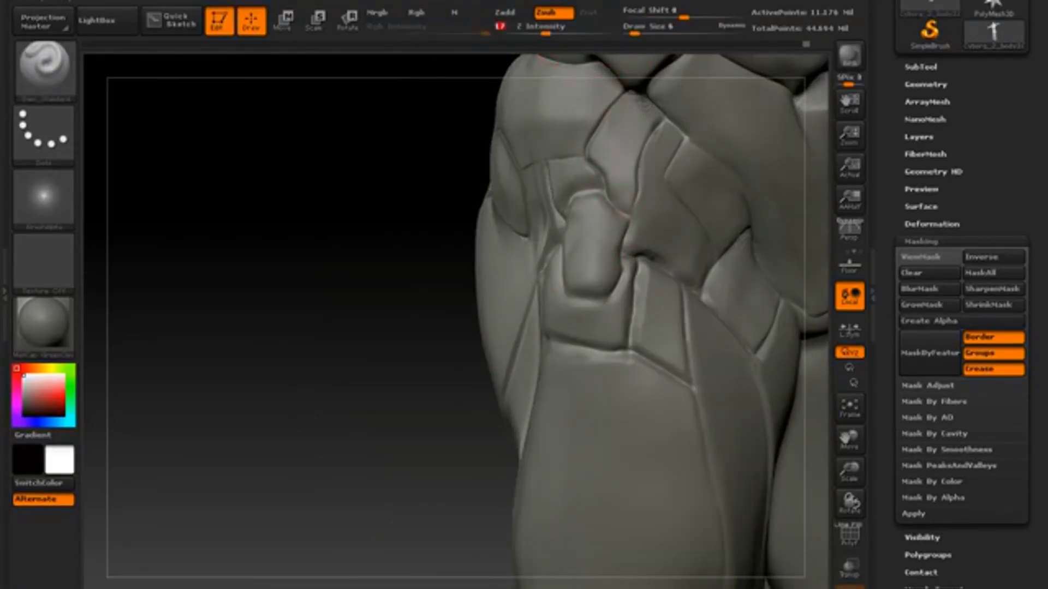
drag(710, 306, 624, 311)
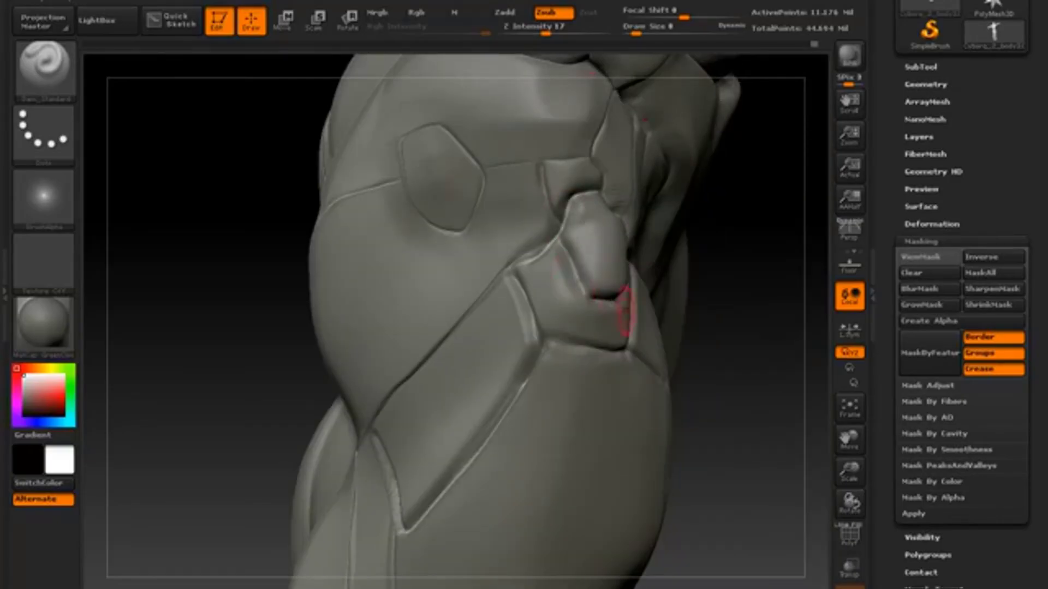
drag(592, 256, 584, 241)
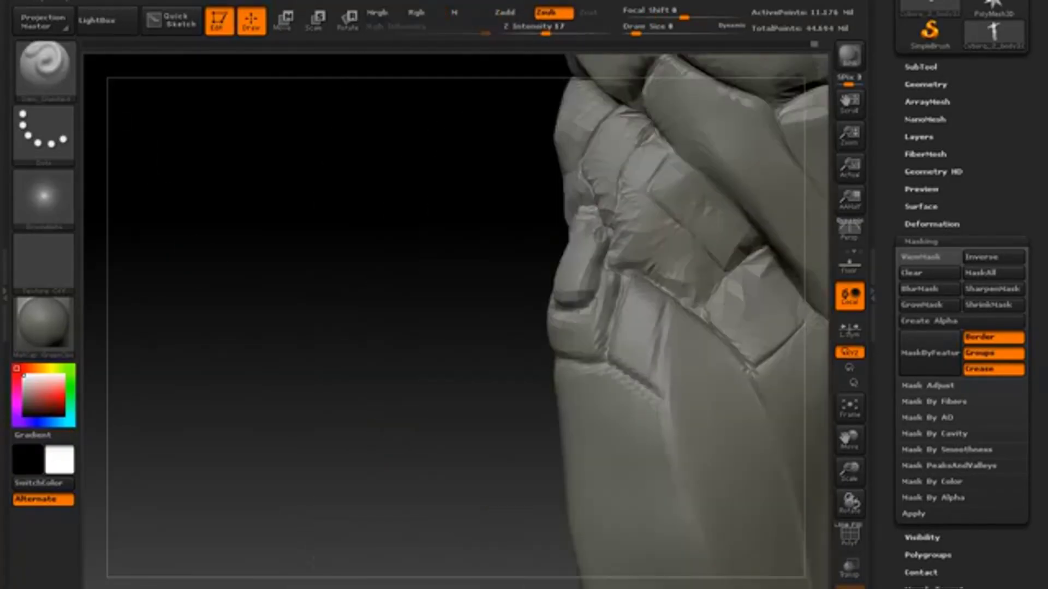
drag(687, 218, 667, 229)
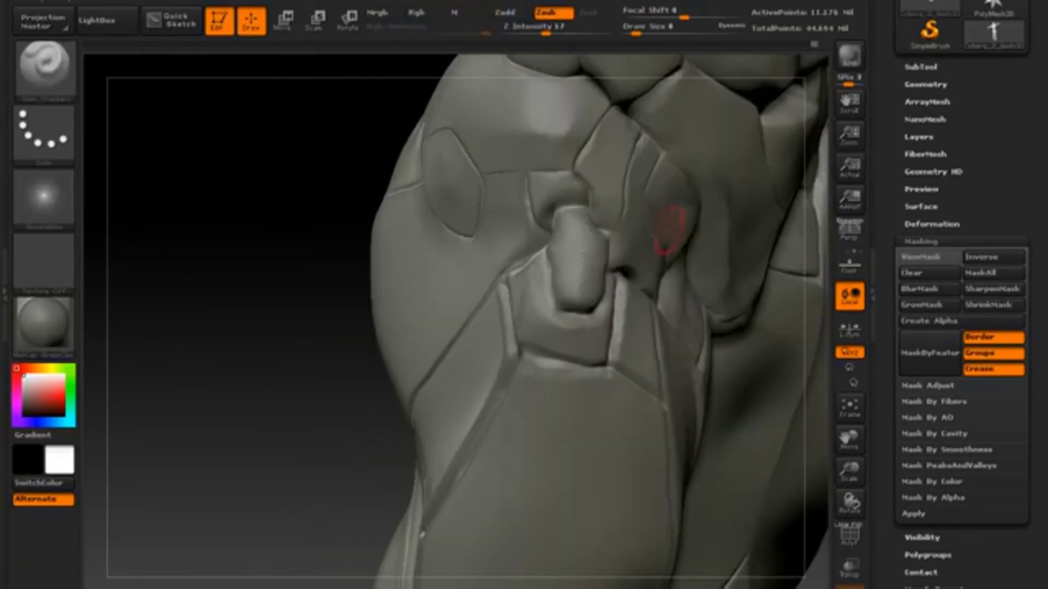
key(b)
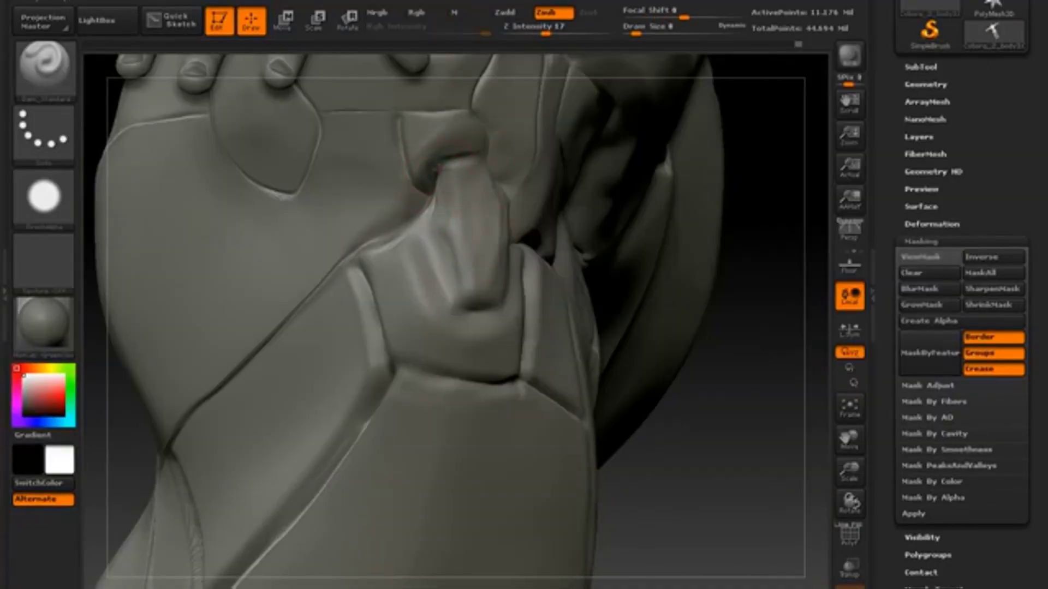
key(s)
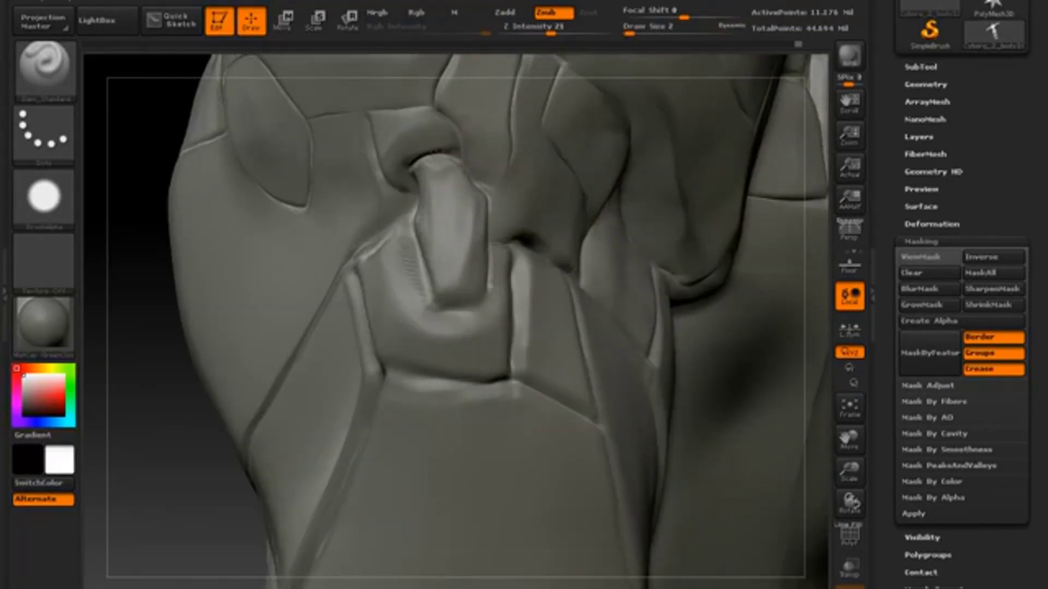